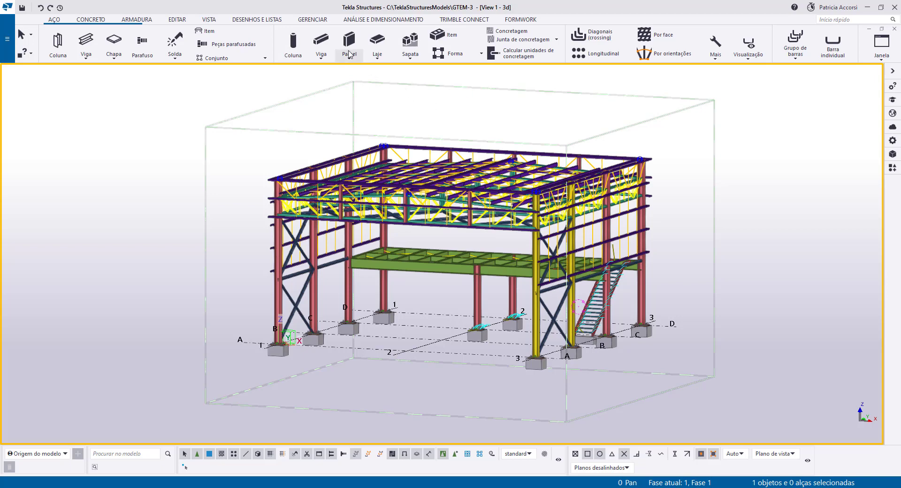
- Open the phase manager and display all parts and components in the 3D view in the show-only-selected representation
{"action": "left_click", "coordinate": [313, 20]}
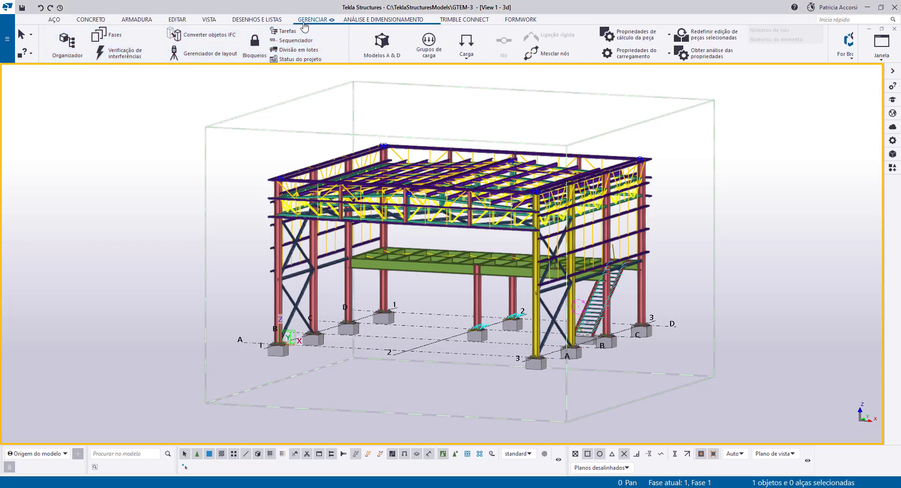
{"action": "left_click", "coordinate": [126, 40]}
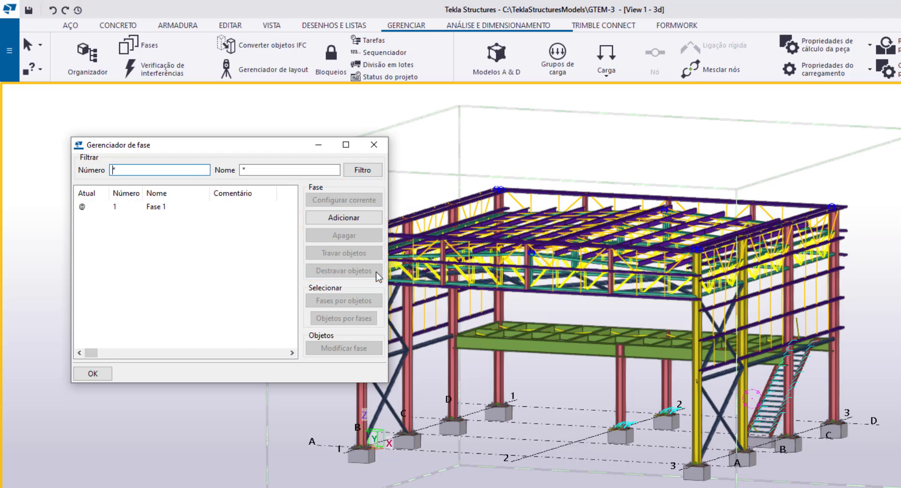
{"action": "left_click", "coordinate": [494, 154]}
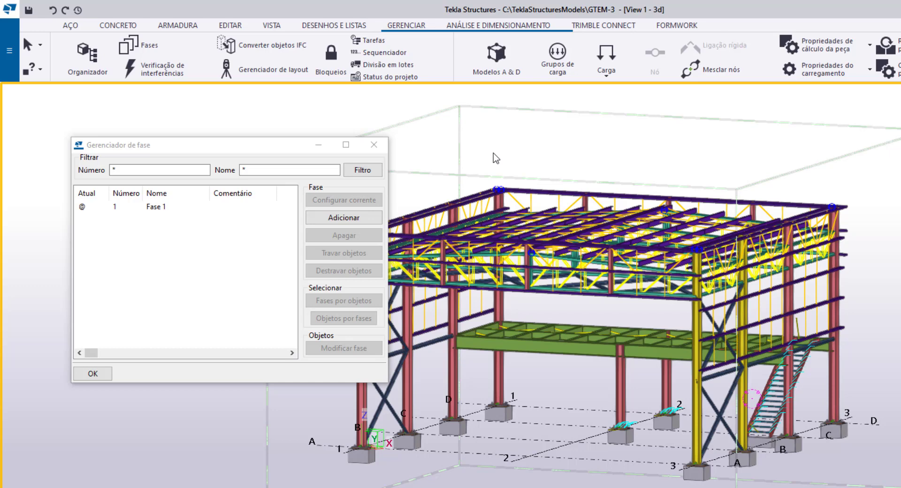
{"action": "key", "text": "ctrl+5"}
{"action": "key", "text": "shift+5"}
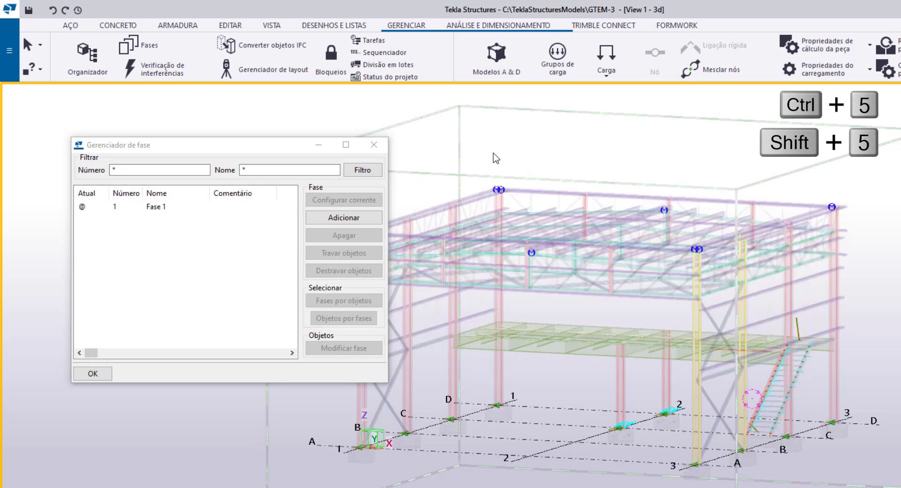
- Look up the phase of the side wall girts along grid 1 and select all objects belonging to it
{"action": "left_click", "coordinate": [474, 200]}
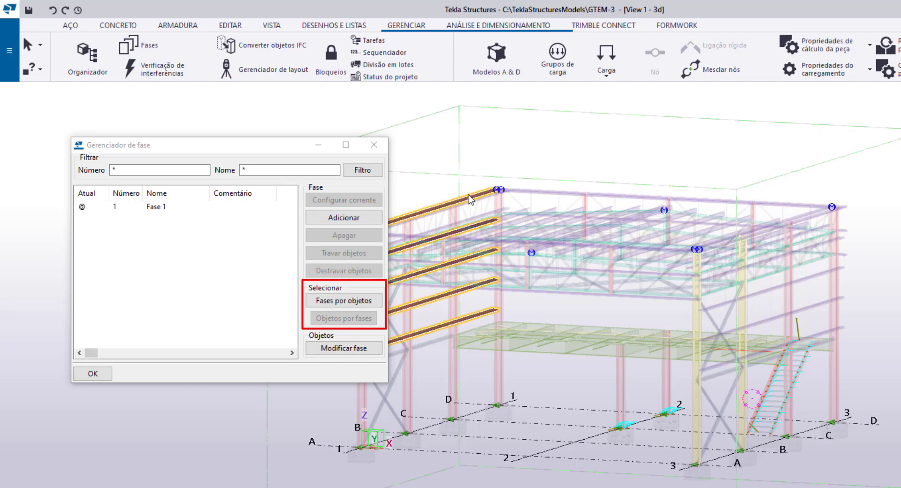
{"action": "left_click", "coordinate": [346, 301]}
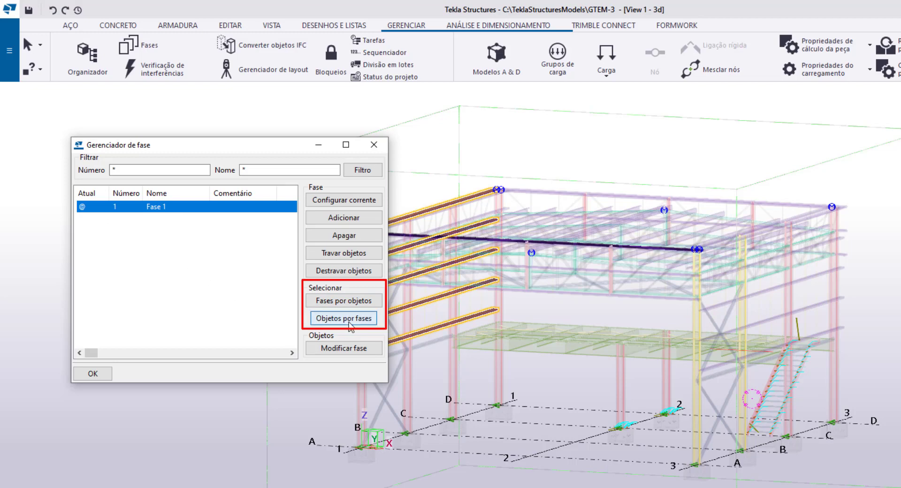
{"action": "left_click", "coordinate": [347, 319]}
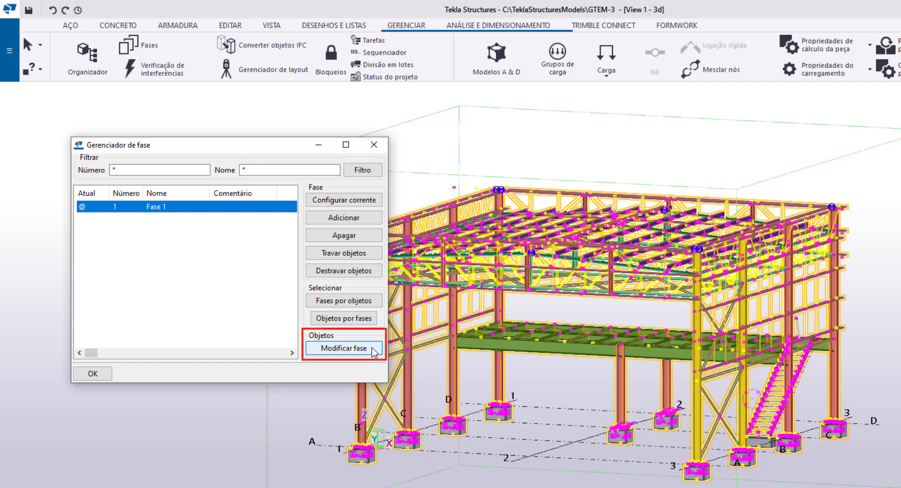
- Add phase 2 to the phase list and name it Mezanino
{"action": "left_click", "coordinate": [344, 218]}
{"action": "double_click", "coordinate": [181, 219]}
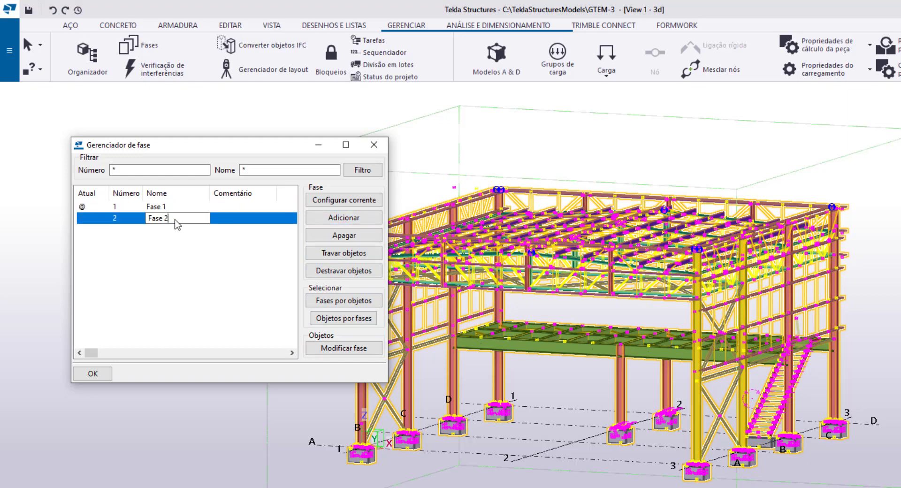
{"action": "type", "text": "Mezanino"}
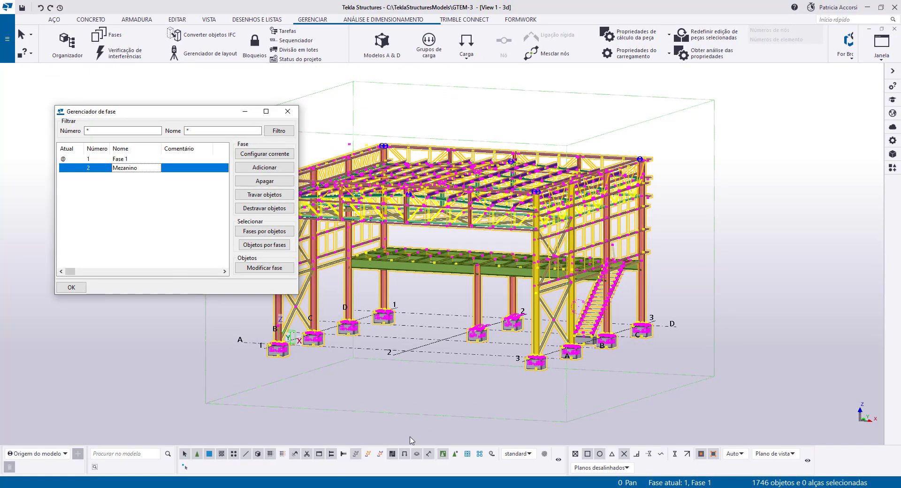
- In plane view, area-select the mezzanine beams, middle columns, footings and stair, picking individual objects within components
{"action": "left_click", "coordinate": [455, 454]}
{"action": "key", "text": "ctrl+p"}
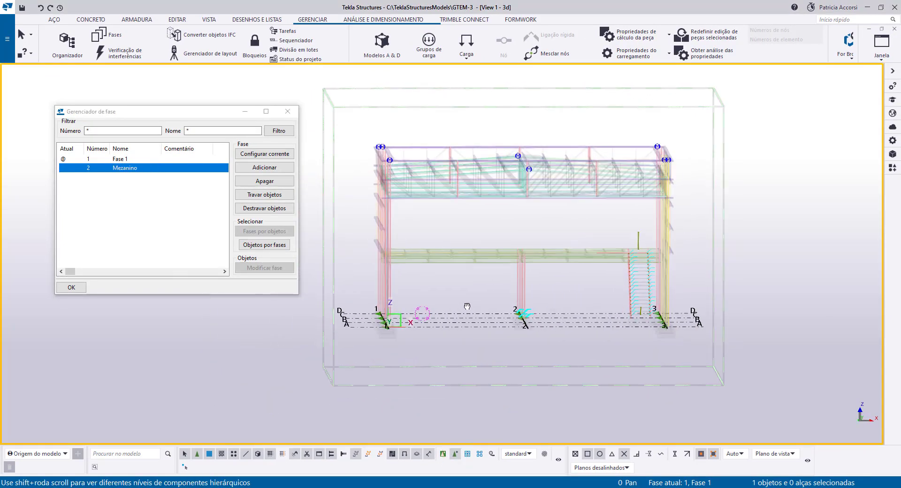
{"action": "scroll", "coordinate": [646, 336], "scroll_direction": "up", "scroll_amount": 6}
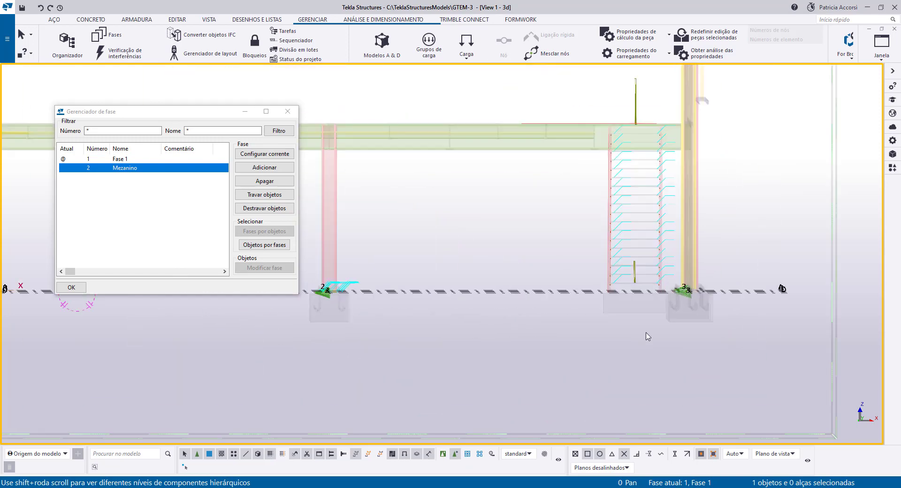
{"action": "scroll", "coordinate": [650, 264], "scroll_direction": "down", "scroll_amount": 5}
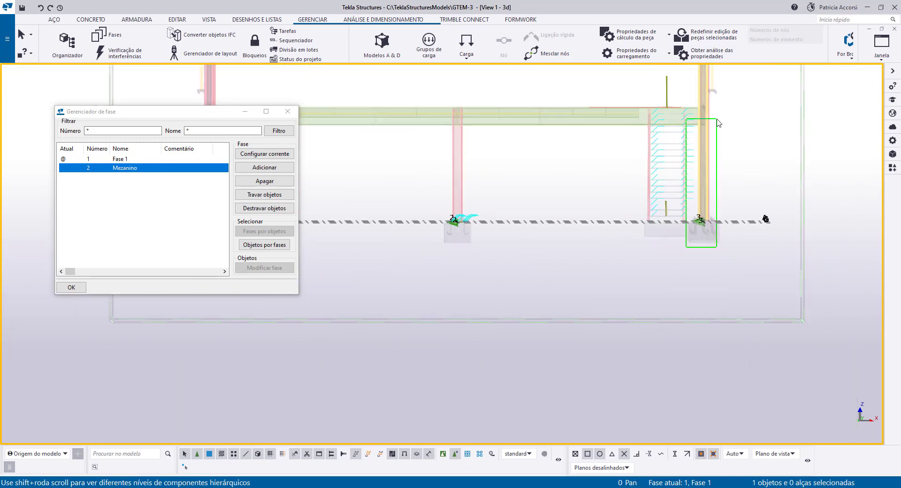
{"action": "left_click_drag", "start_coordinate": [692, 235], "coordinate": [314, 102]}
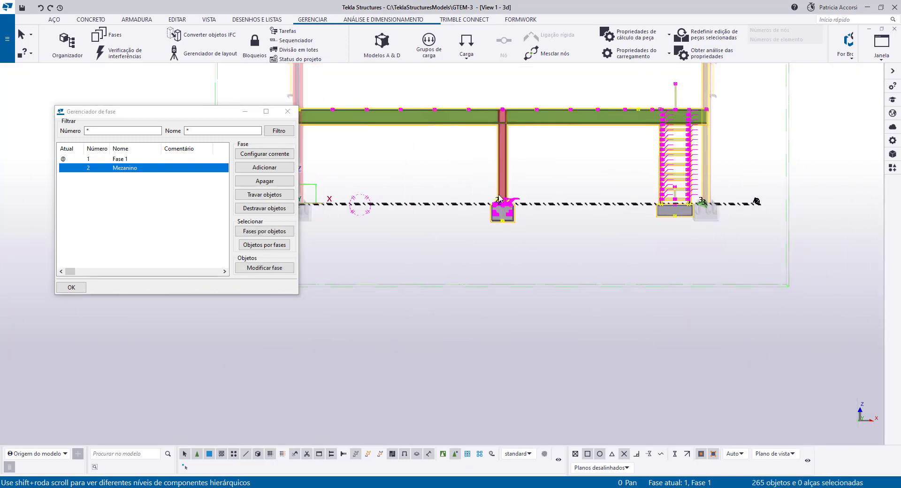
- Return to the 3D view and add the missing mezzanine end beam at grid 1 to the selection
{"action": "middle_click_drag", "start_coordinate": [601, 221], "coordinate": [626, 308]}
{"action": "key", "text": "v"}
{"action": "left_click", "coordinate": [352, 223]}
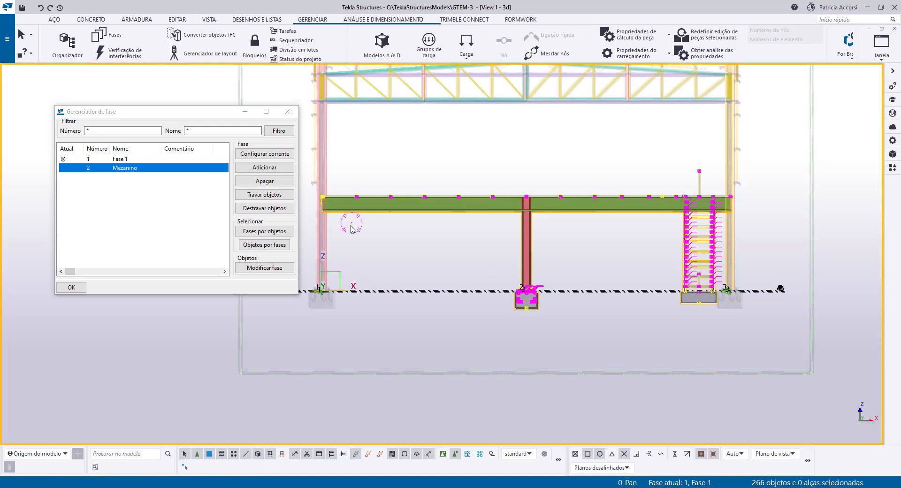
{"action": "middle_click_drag", "start_coordinate": [352, 224], "coordinate": [314, 251], "text": "ctrl"}
{"action": "scroll", "coordinate": [495, 113], "scroll_direction": "up", "scroll_amount": 2}
{"action": "left_click", "coordinate": [495, 112], "text": "ctrl"}
{"action": "left_click", "coordinate": [495, 113], "text": "ctrl"}
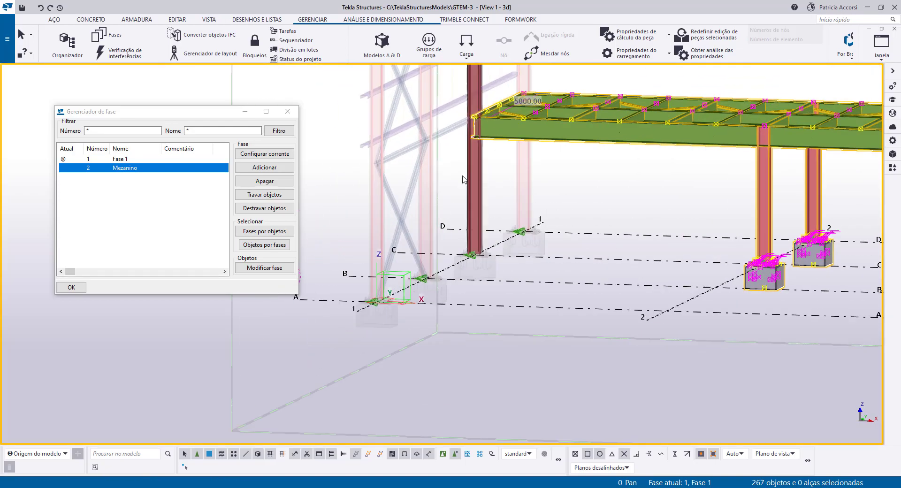
{"action": "scroll", "coordinate": [464, 179], "scroll_direction": "down", "scroll_amount": 3}
{"action": "middle_click_drag", "start_coordinate": [464, 183], "coordinate": [359, 215]}
{"action": "scroll", "coordinate": [704, 195], "scroll_direction": "up", "scroll_amount": 4}
{"action": "scroll", "coordinate": [704, 197], "scroll_direction": "down", "scroll_amount": 5}
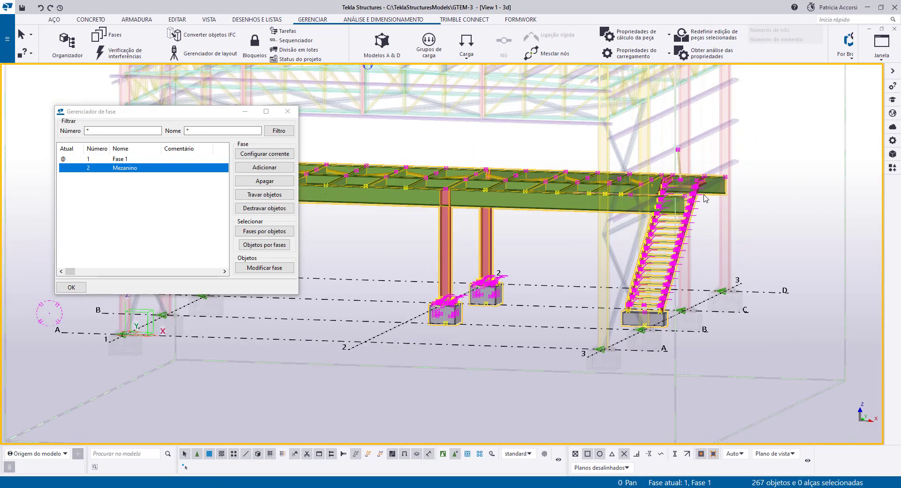
{"action": "middle_click_drag", "start_coordinate": [528, 170], "coordinate": [544, 199]}
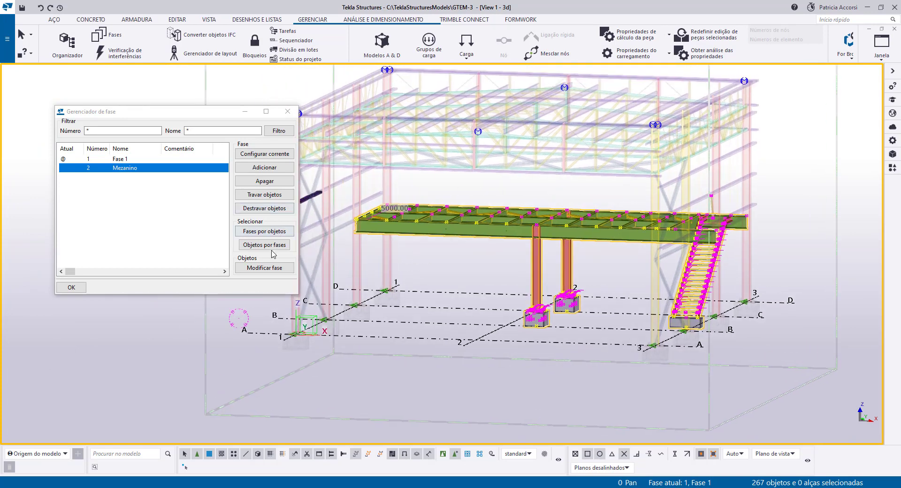
- Assign the selected mezzanine and stair objects to the Mezanino phase
{"action": "left_click", "coordinate": [267, 268]}
{"action": "left_click", "coordinate": [265, 268]}
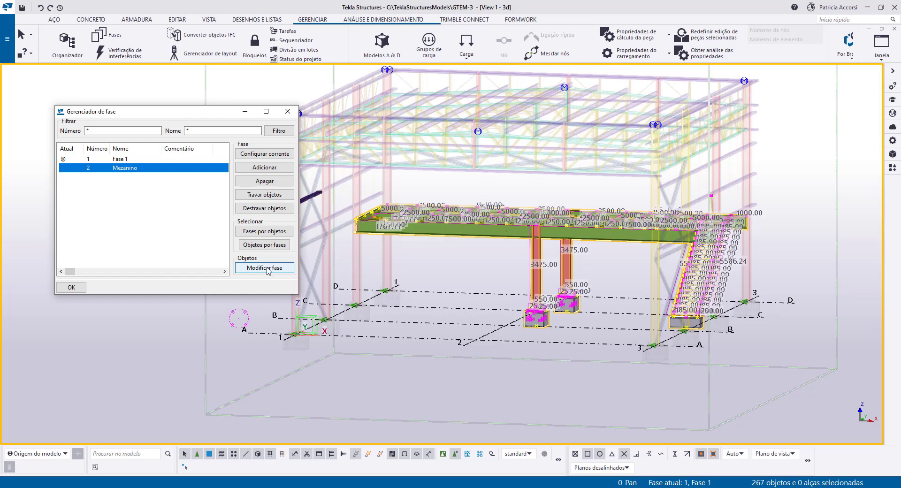
{"action": "left_click", "coordinate": [265, 267]}
- Clear the selection and select all objects by the Mezanino phase to check the assignment
{"action": "left_click", "coordinate": [413, 268]}
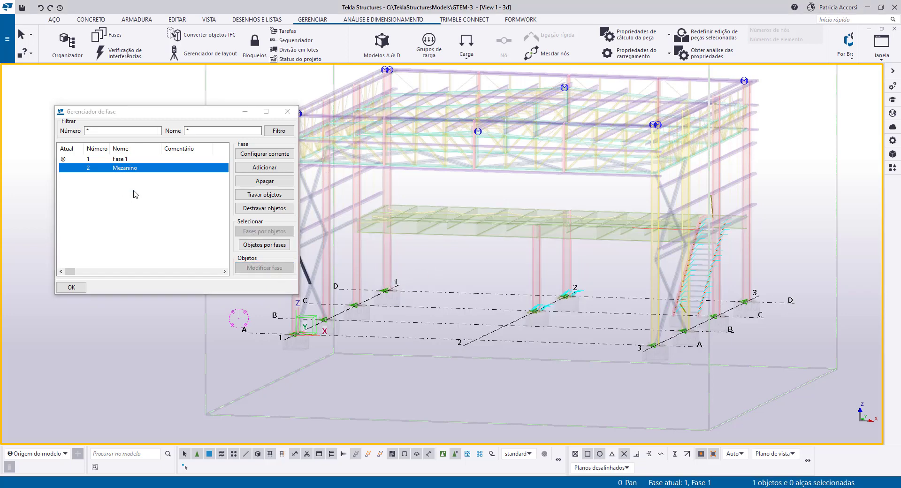
{"action": "left_click", "coordinate": [265, 246]}
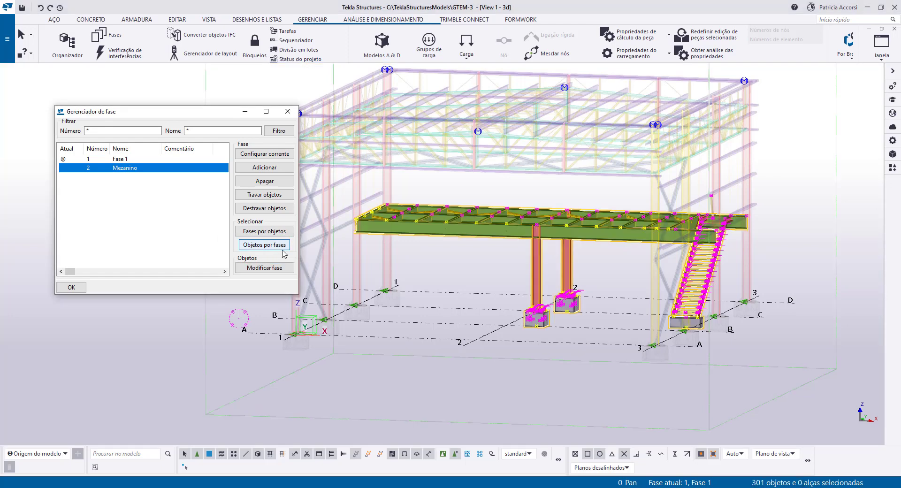
{"action": "left_click", "coordinate": [497, 265]}
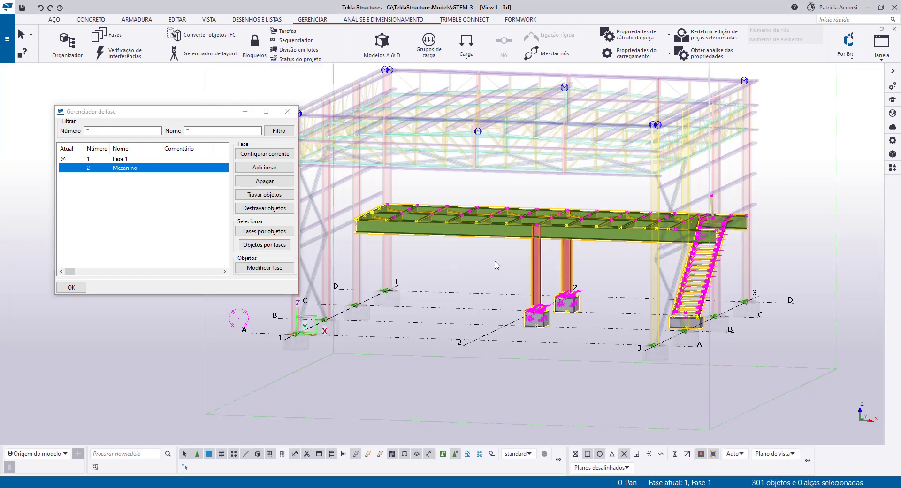
- Inspect the object information of the front mezzanine column to check its part and assembly phase
{"action": "left_click", "coordinate": [539, 270]}
{"action": "right_click", "coordinate": [539, 270]}
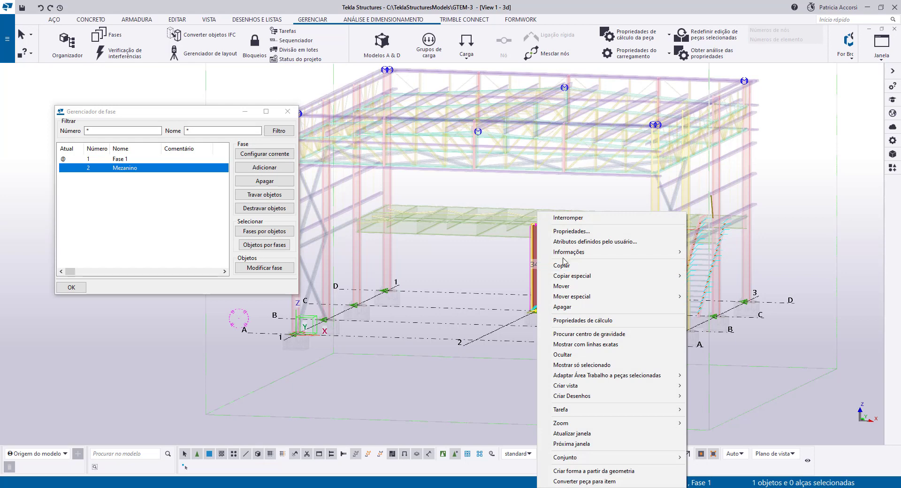
{"action": "mouse_move", "coordinate": [643, 252]}
{"action": "left_click", "coordinate": [709, 253]}
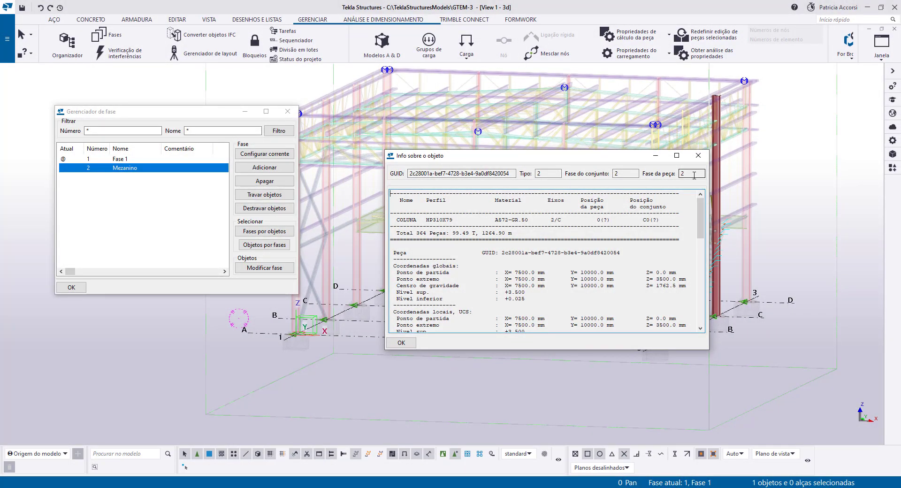
{"action": "left_click", "coordinate": [699, 156]}
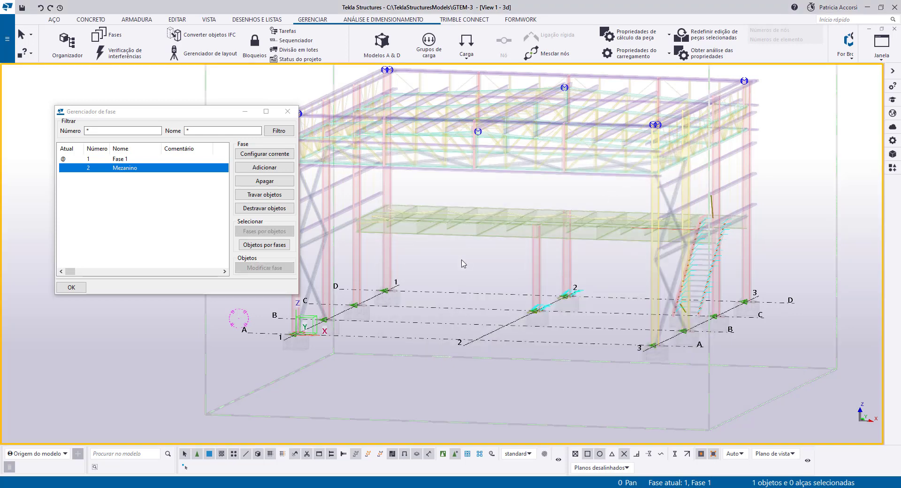
- Restore the solid rendered representation of parts and components in the 3D view
{"action": "middle_click_drag", "start_coordinate": [463, 264], "coordinate": [464, 291]}
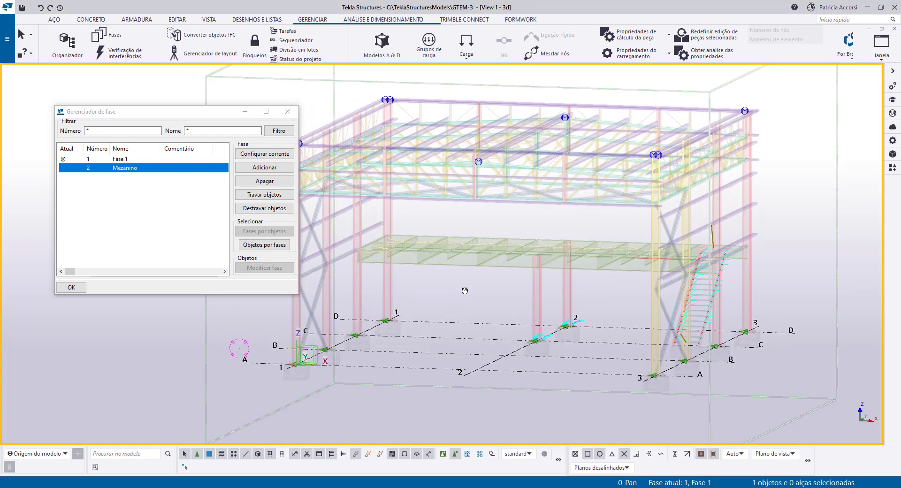
{"action": "key", "text": "ctrl+4"}
{"action": "key", "text": "shift+4"}
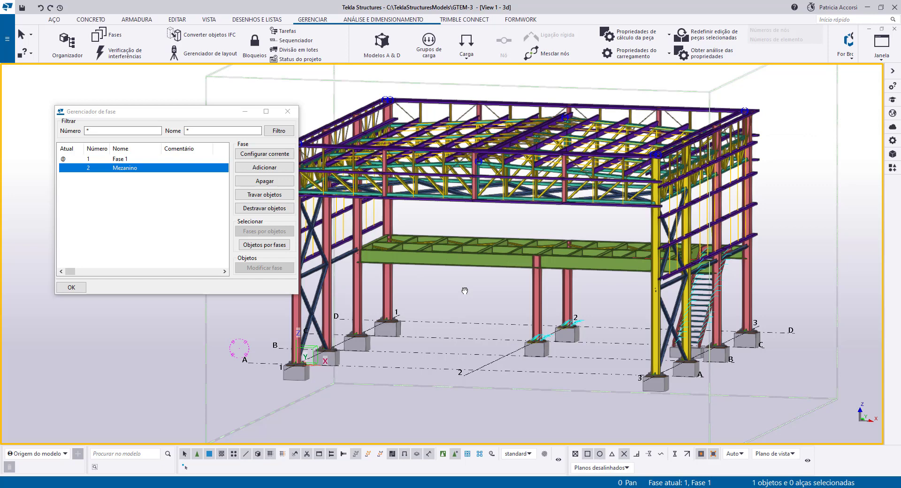
- Set the object representation of the All group to Cor por fase and apply it to the view
{"action": "double_click", "coordinate": [465, 294]}
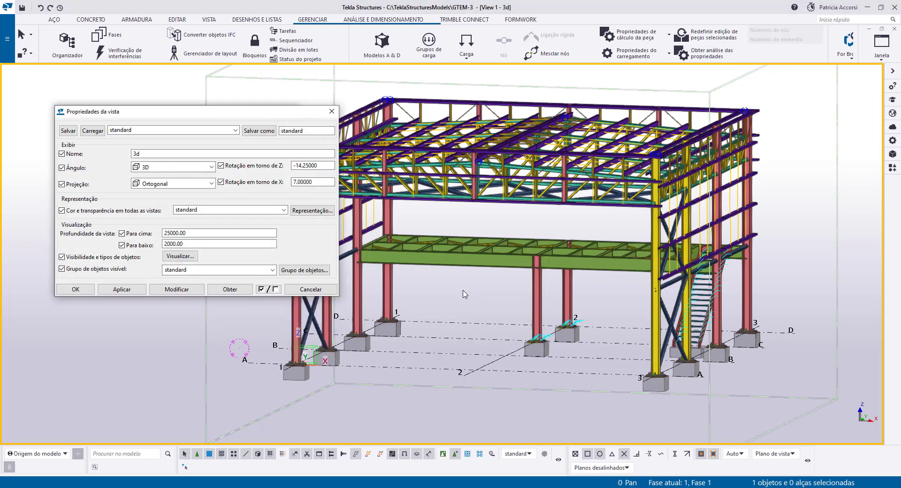
{"action": "left_click", "coordinate": [311, 211]}
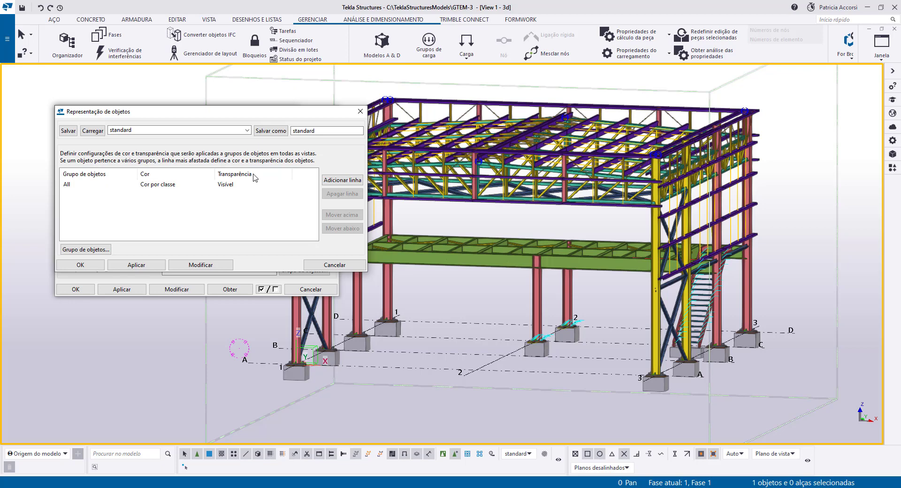
{"action": "left_click", "coordinate": [198, 184]}
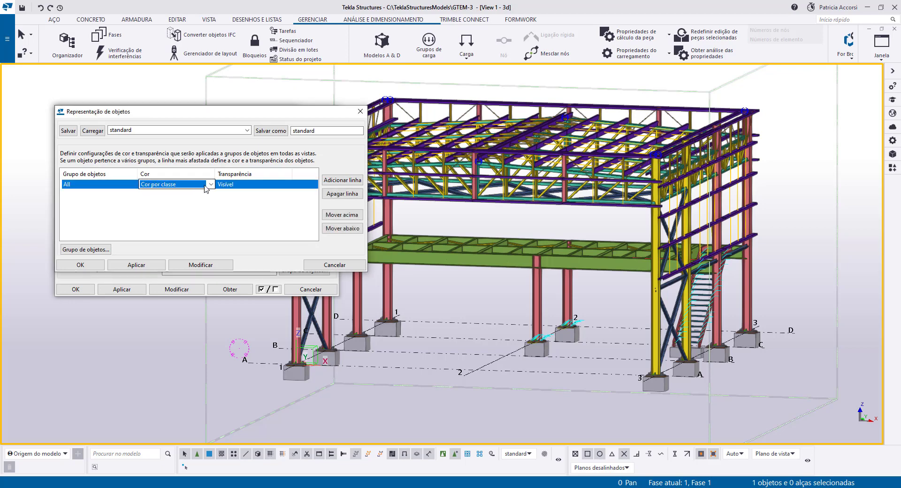
{"action": "left_click", "coordinate": [210, 185]}
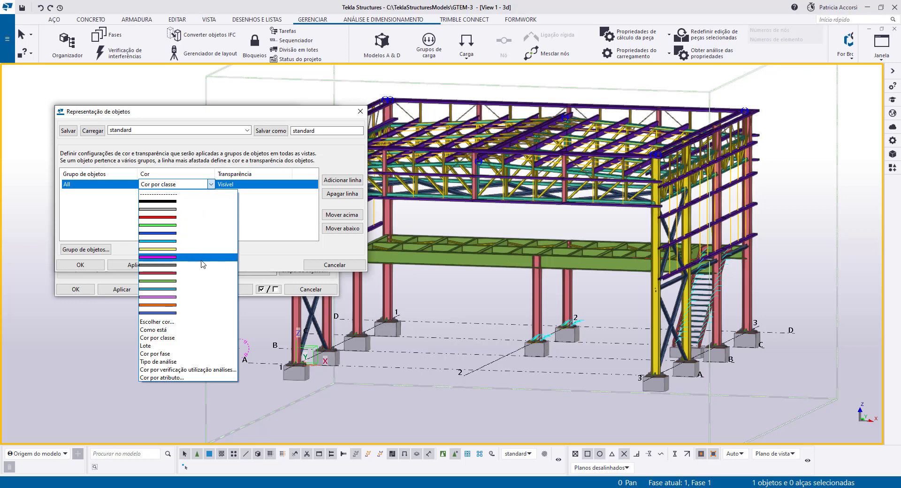
{"action": "left_click", "coordinate": [181, 354]}
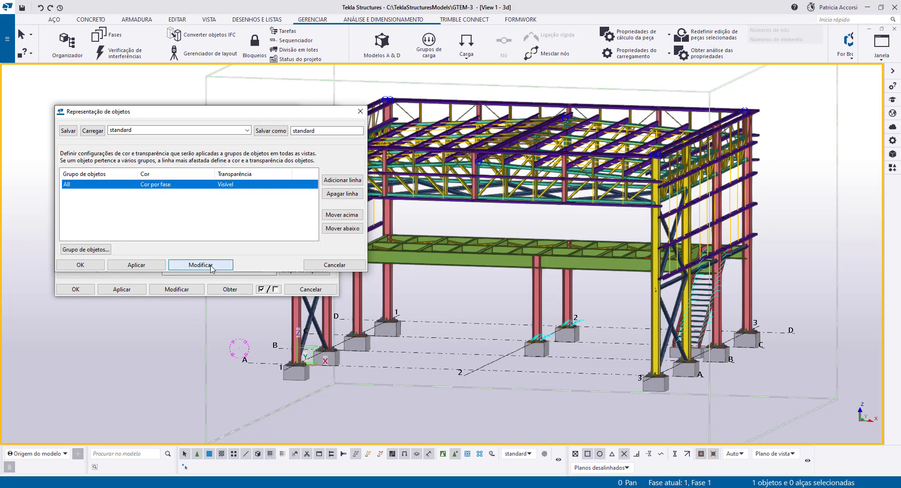
{"action": "left_click", "coordinate": [211, 266]}
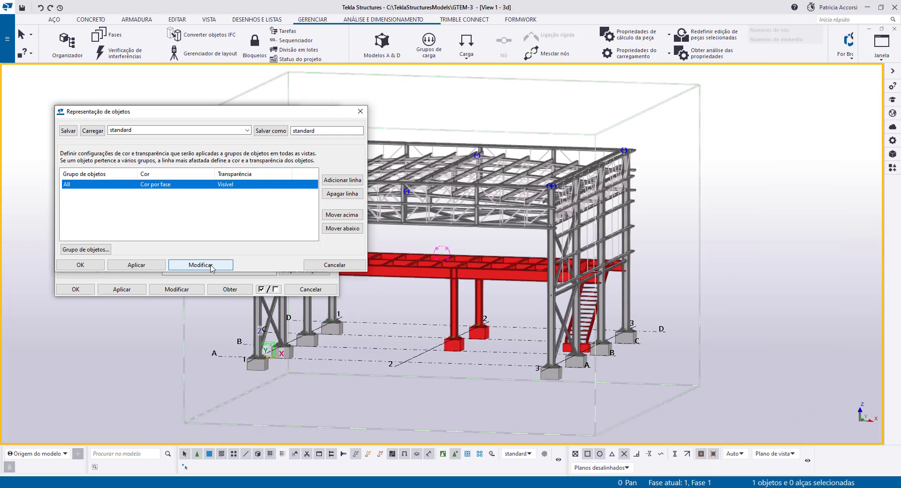
{"action": "left_click", "coordinate": [93, 267]}
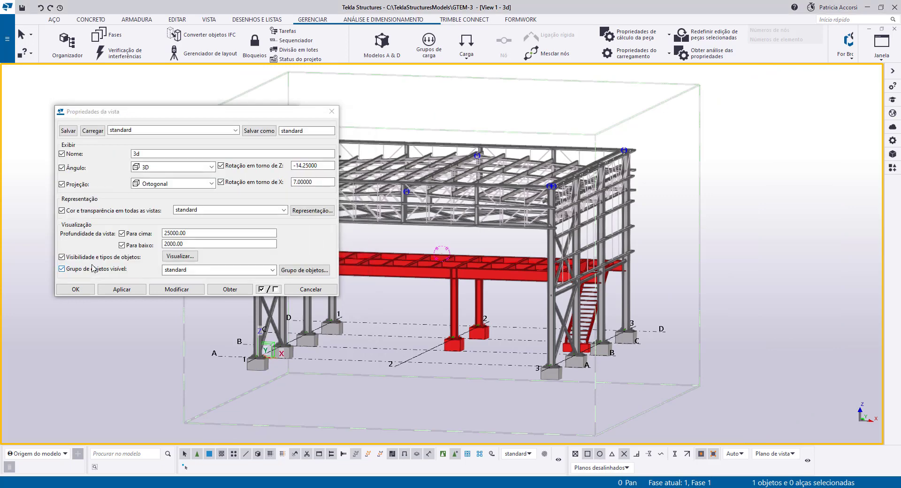
{"action": "left_click", "coordinate": [79, 292]}
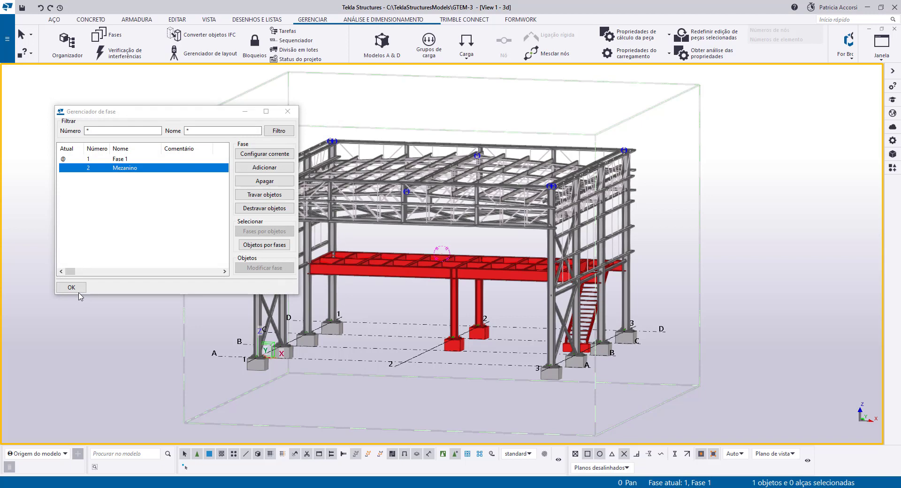
- Add a third phase to the model and make Fase 3 the current phase
{"action": "left_click", "coordinate": [274, 168]}
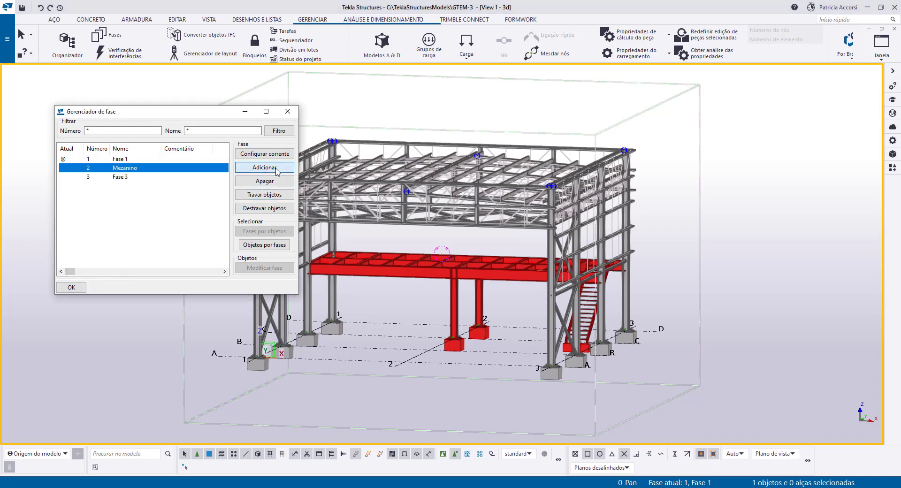
{"action": "left_click", "coordinate": [174, 177]}
{"action": "left_click", "coordinate": [263, 155]}
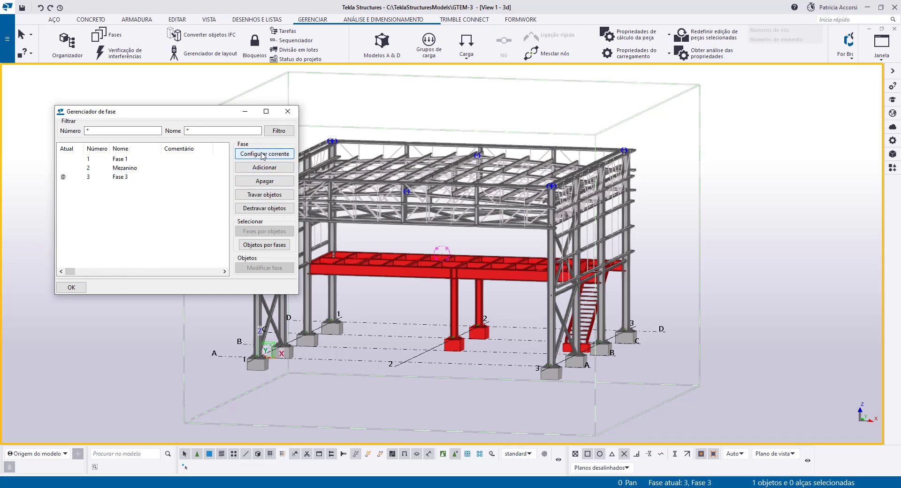
- Place a steel column in front of the mezzanine near grid line 2 with the current phase active
{"action": "left_click", "coordinate": [54, 20]}
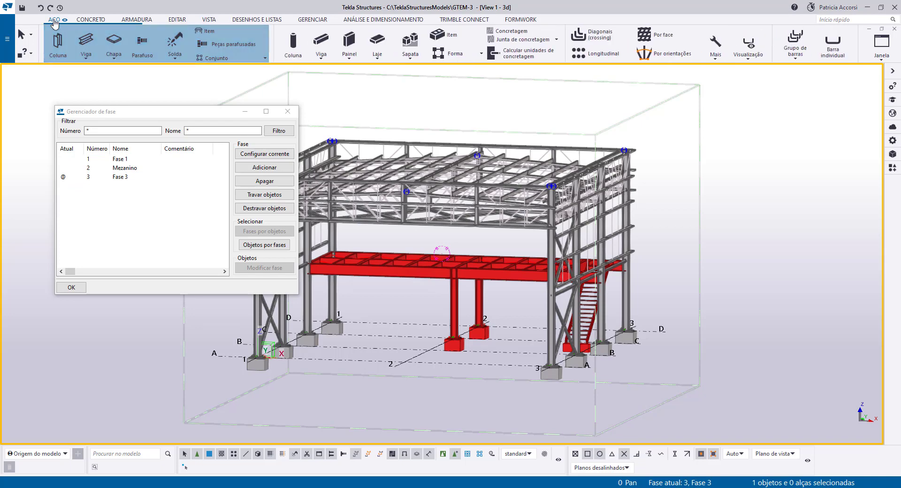
{"action": "left_click", "coordinate": [58, 42]}
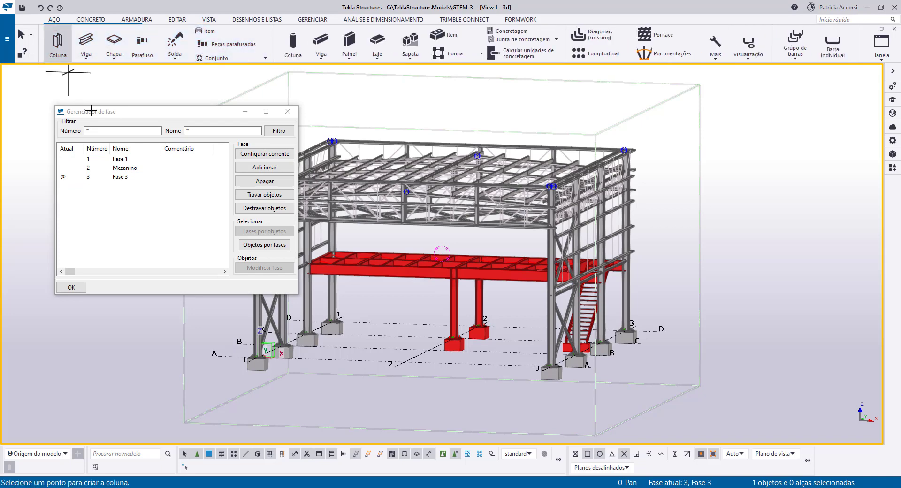
{"action": "left_click", "coordinate": [404, 361]}
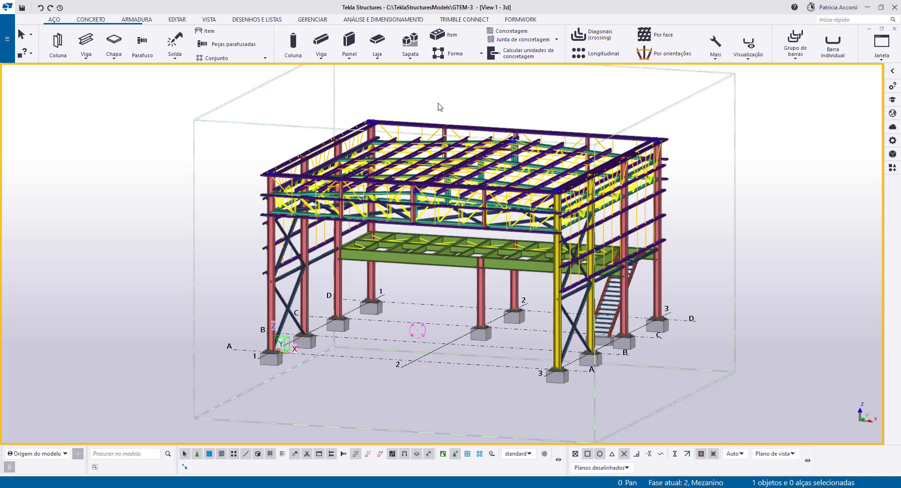
- Add a line at the start of the standard selection filter and set its category to Objeto
{"action": "left_click", "coordinate": [545, 455]}
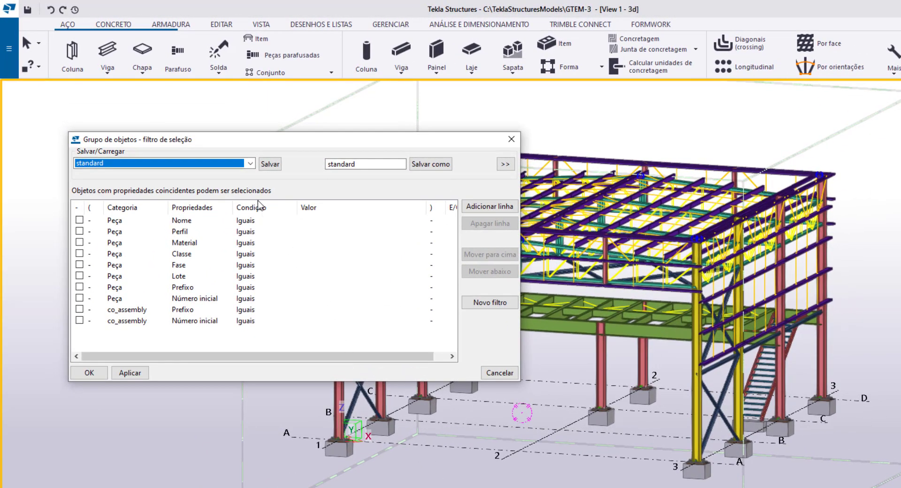
{"action": "left_click", "coordinate": [251, 164]}
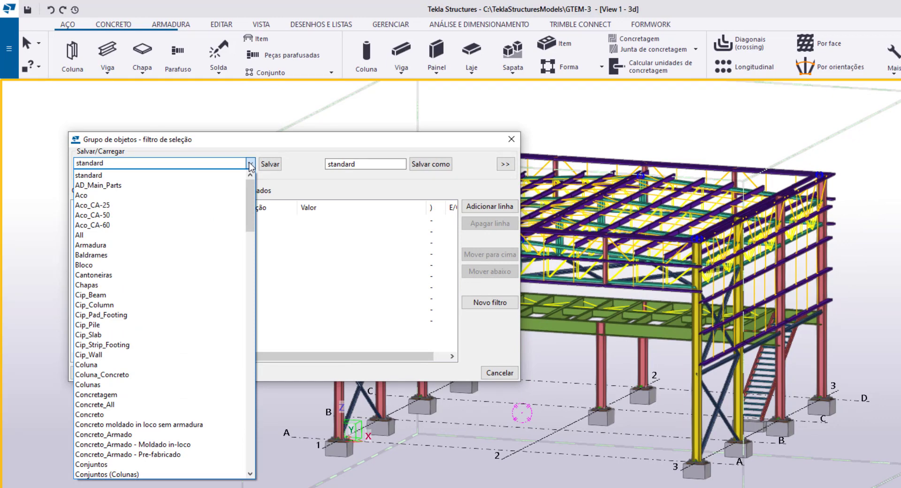
{"action": "left_click", "coordinate": [251, 163]}
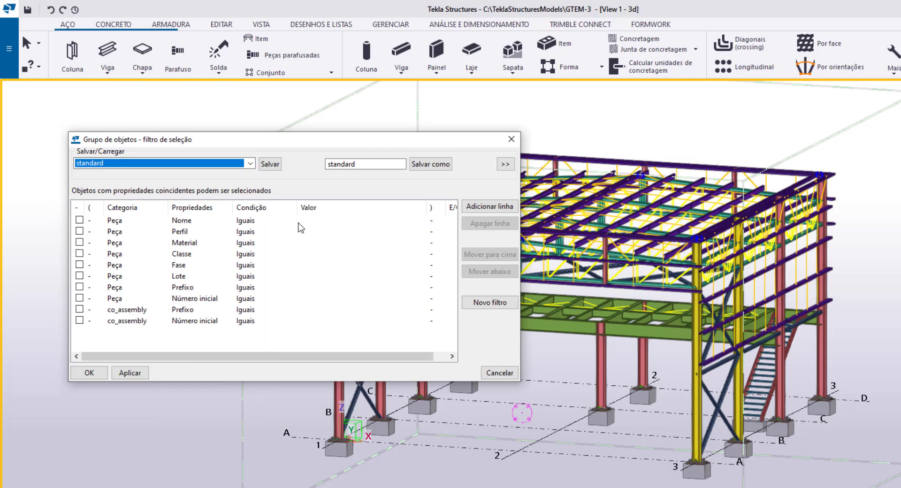
{"action": "left_click", "coordinate": [303, 221]}
{"action": "left_click", "coordinate": [483, 211]}
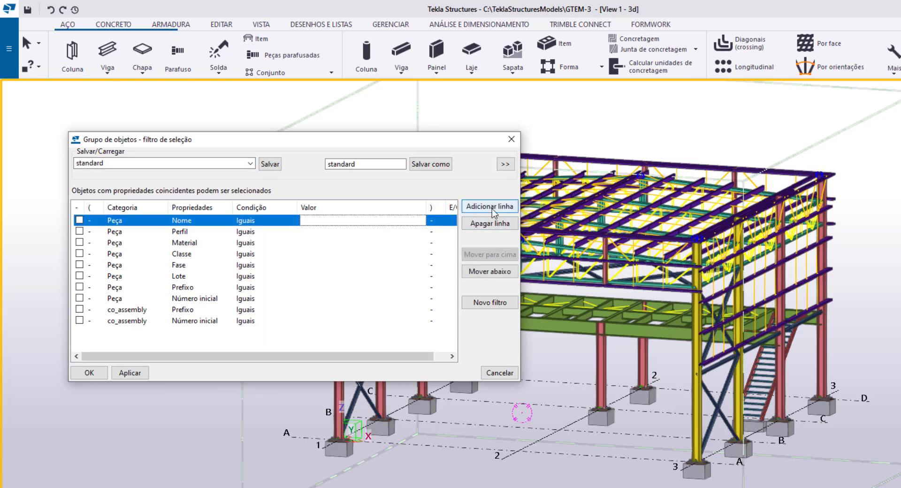
{"action": "left_click", "coordinate": [141, 221]}
{"action": "left_click", "coordinate": [141, 220]}
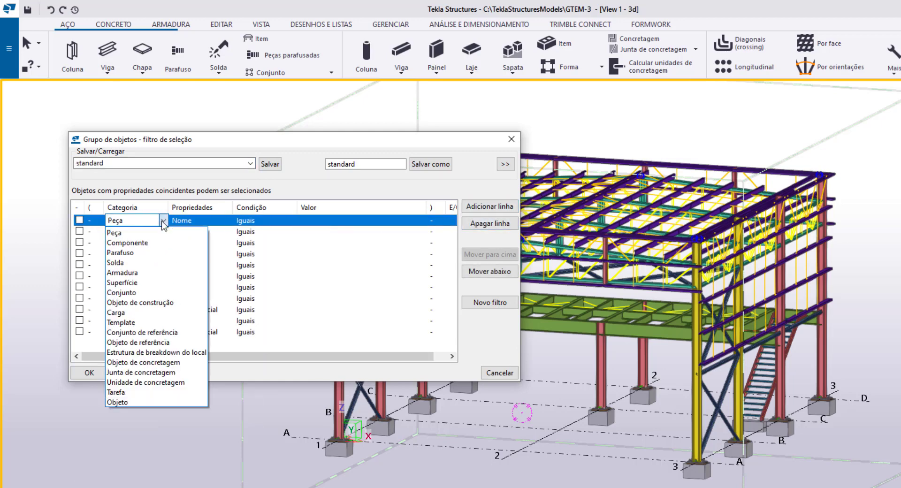
{"action": "left_click", "coordinate": [122, 402]}
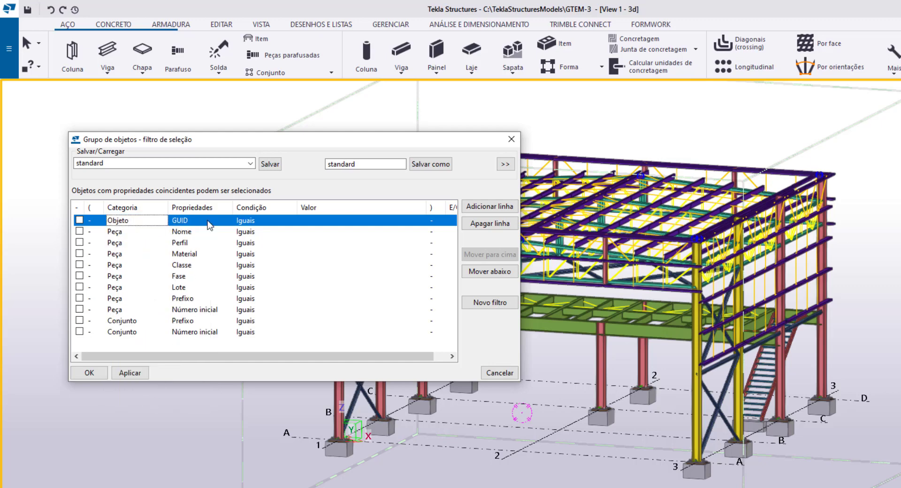
- Set the Objeto line's property to Tipo de objeto and its value to Peça
{"action": "left_click", "coordinate": [214, 221]}
{"action": "left_click", "coordinate": [229, 221]}
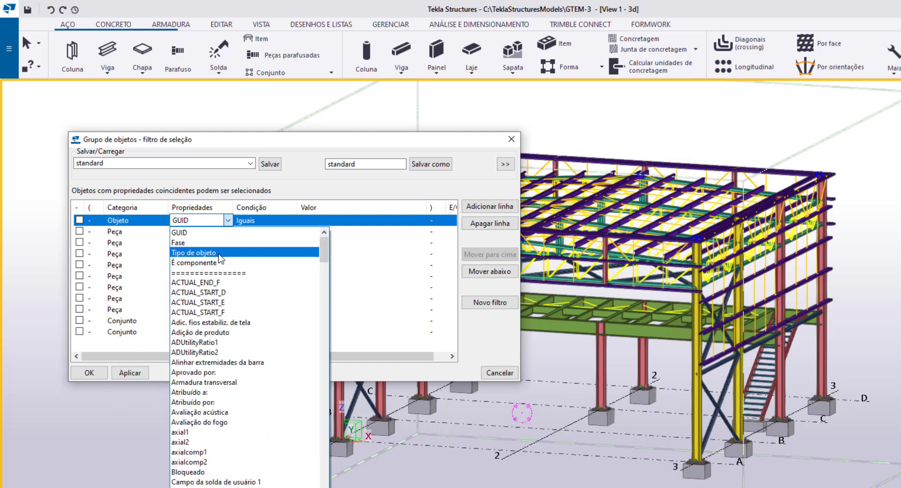
{"action": "left_click", "coordinate": [219, 254]}
{"action": "left_click", "coordinate": [353, 222]}
{"action": "left_click", "coordinate": [420, 220]}
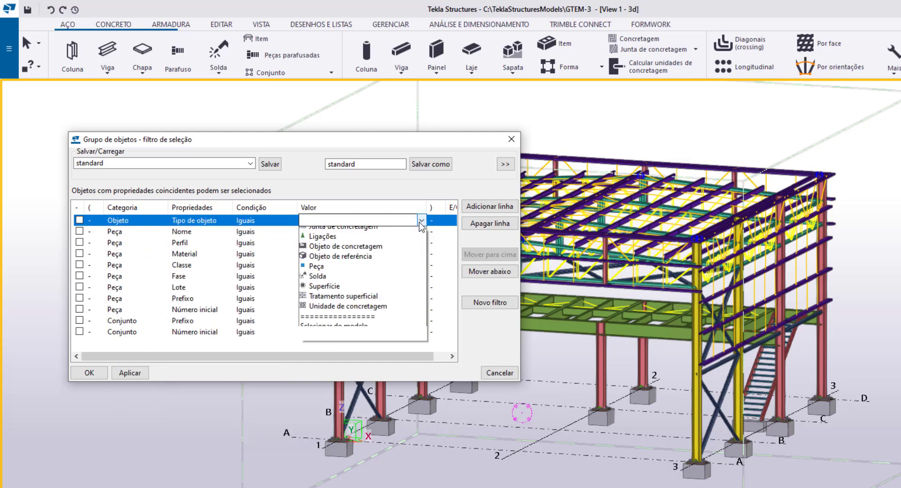
{"action": "left_click", "coordinate": [324, 303]}
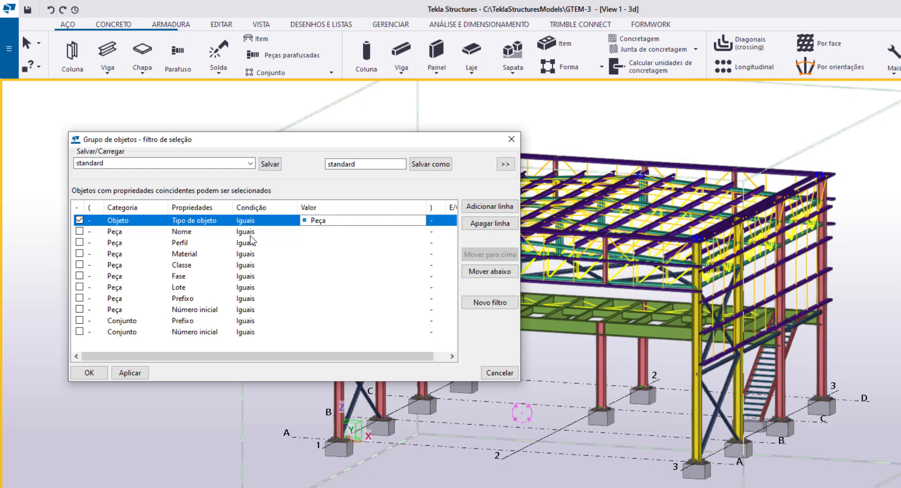
- Set the Nome line's value to COLUNA by picking the column at the front corner on grid line 1 from the model
{"action": "left_click", "coordinate": [420, 234]}
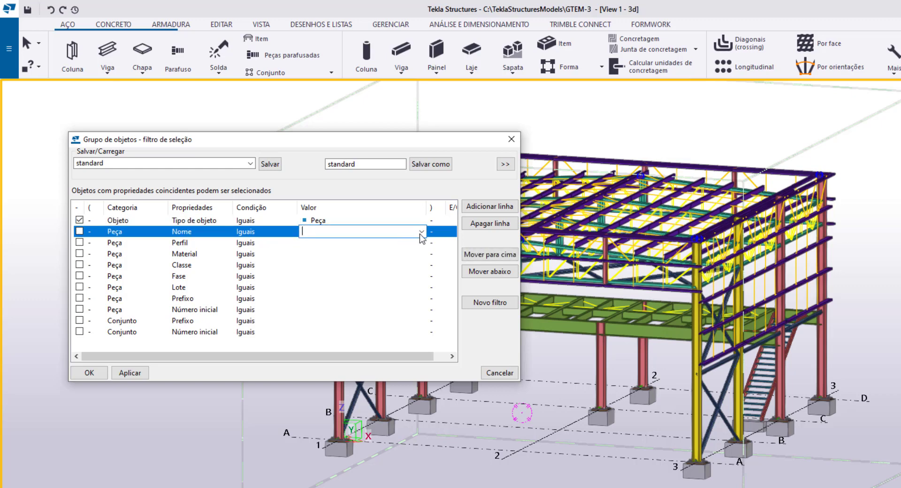
{"action": "left_click", "coordinate": [421, 233]}
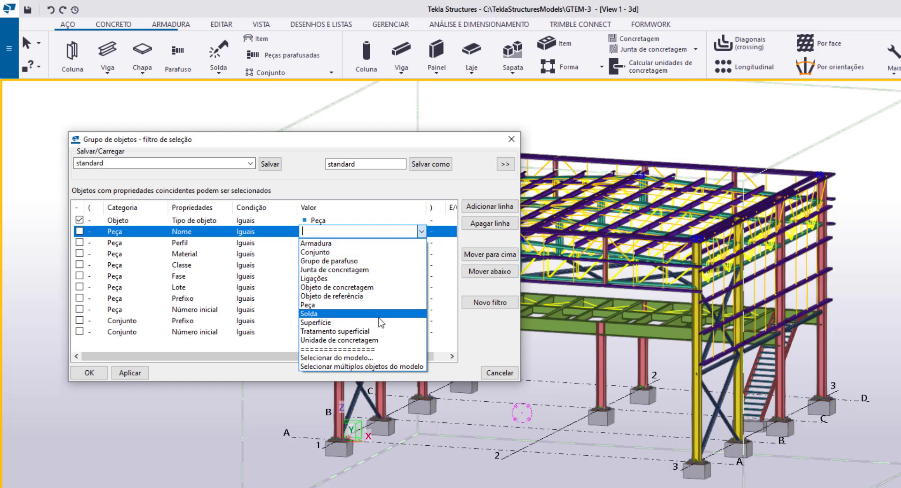
{"action": "left_click", "coordinate": [375, 358]}
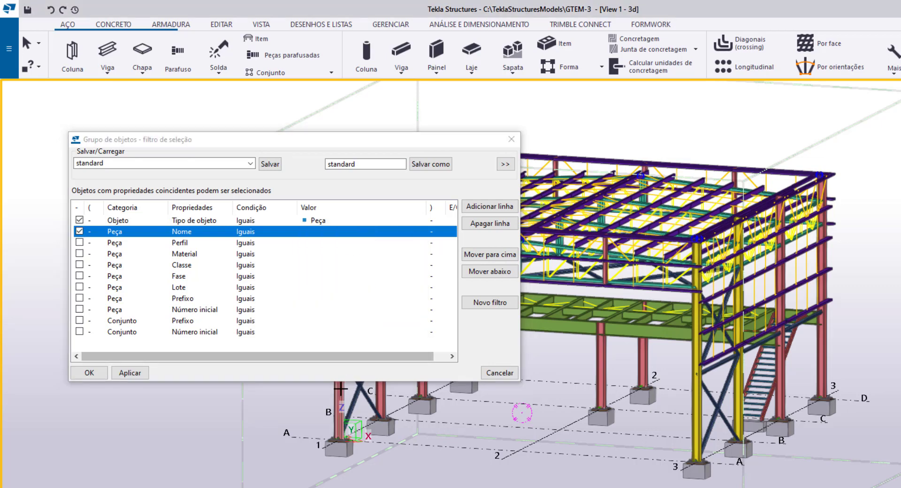
{"action": "left_click", "coordinate": [339, 391]}
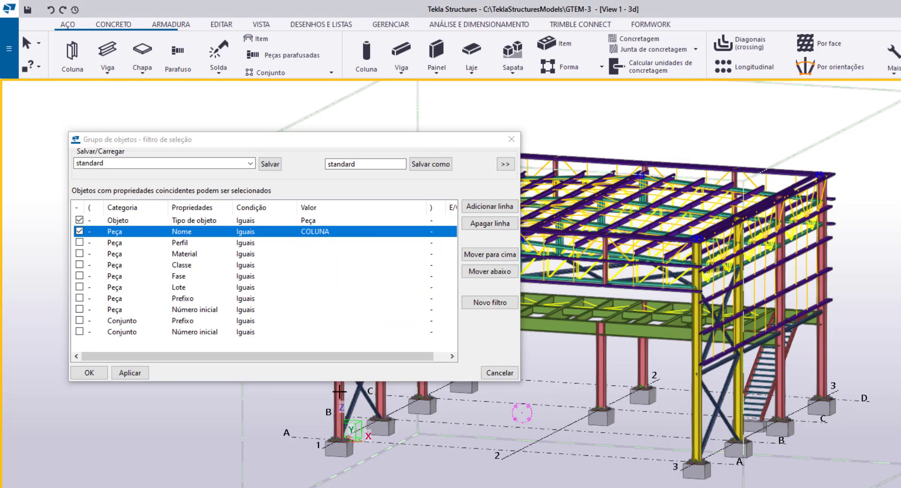
- Join the Objeto line to the Nome line with the E operator
{"action": "left_click", "coordinate": [365, 360]}
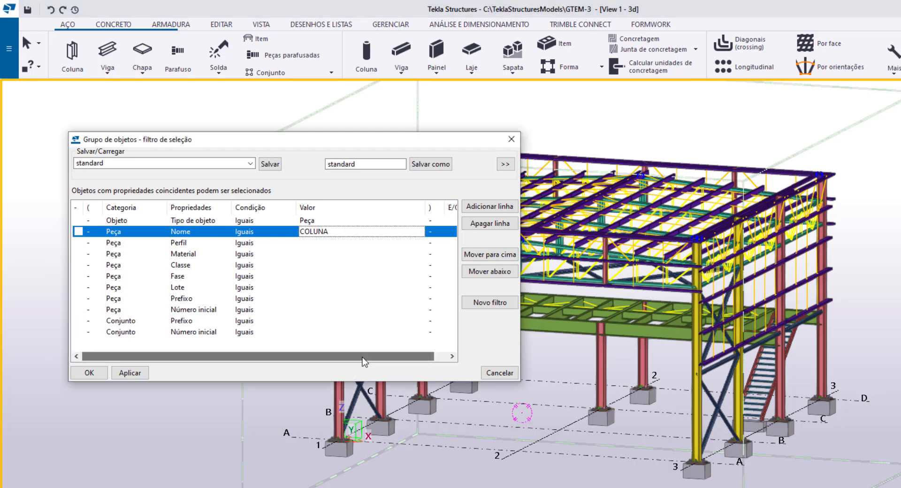
{"action": "left_click_drag", "start_coordinate": [365, 360], "coordinate": [378, 360]}
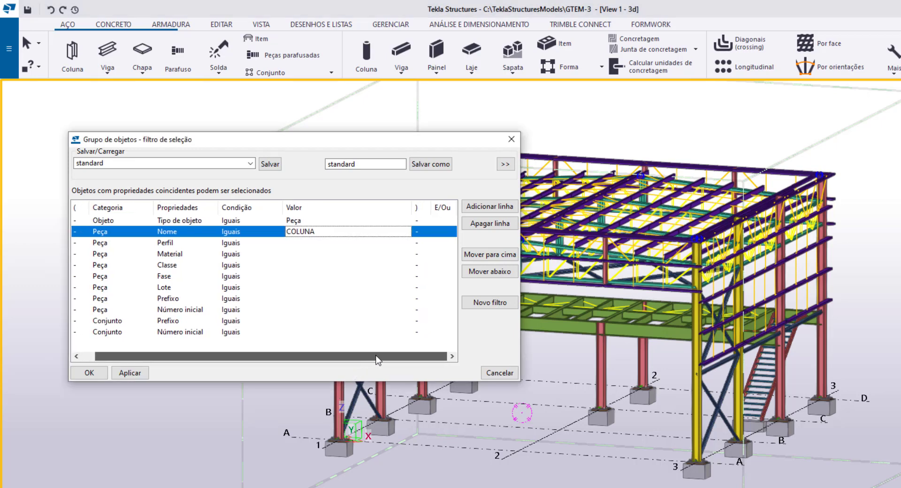
{"action": "left_click", "coordinate": [446, 220]}
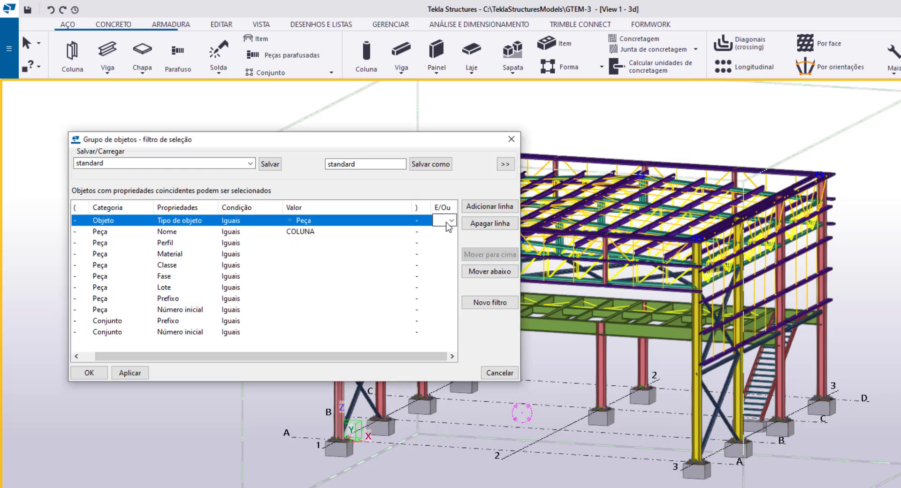
{"action": "left_click", "coordinate": [452, 221]}
- Replace the Nome line's value with VIGA COLUNA by picking a mezzanine beam and a column as multiple objects from the model
{"action": "left_click", "coordinate": [338, 231]}
{"action": "left_click", "coordinate": [407, 233]}
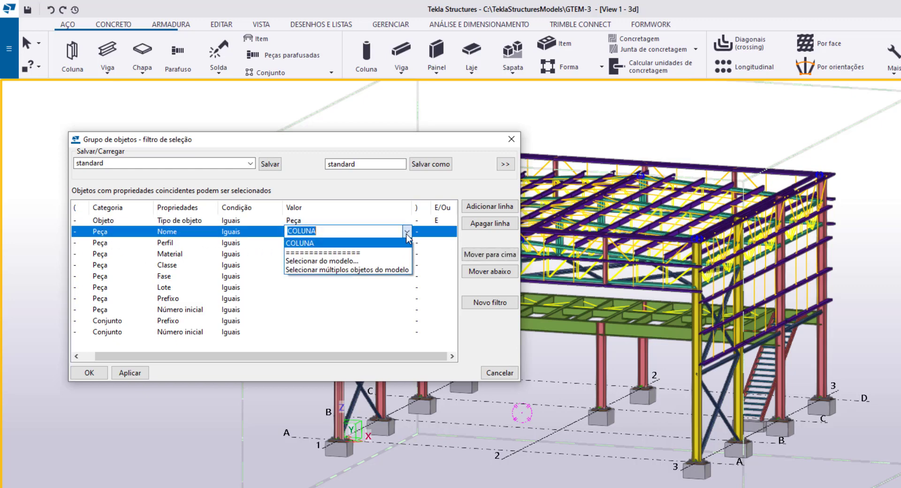
{"action": "left_click", "coordinate": [410, 271]}
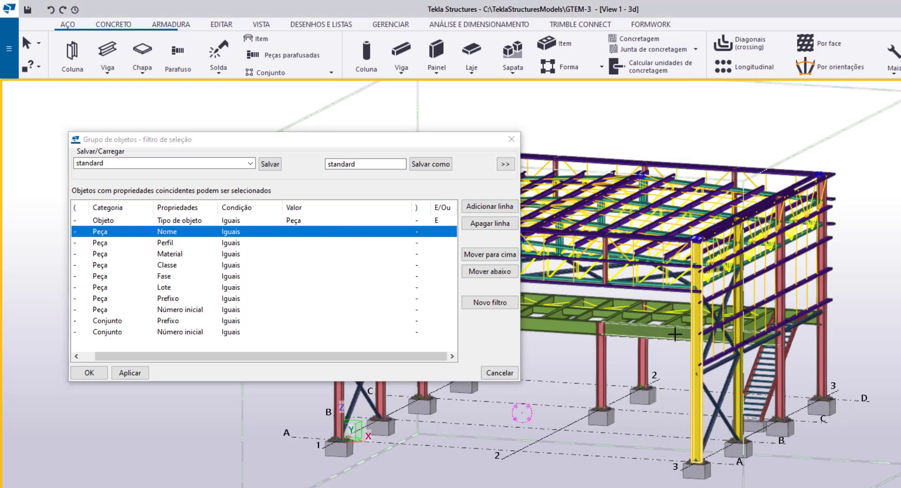
{"action": "middle_click", "coordinate": [675, 334]}
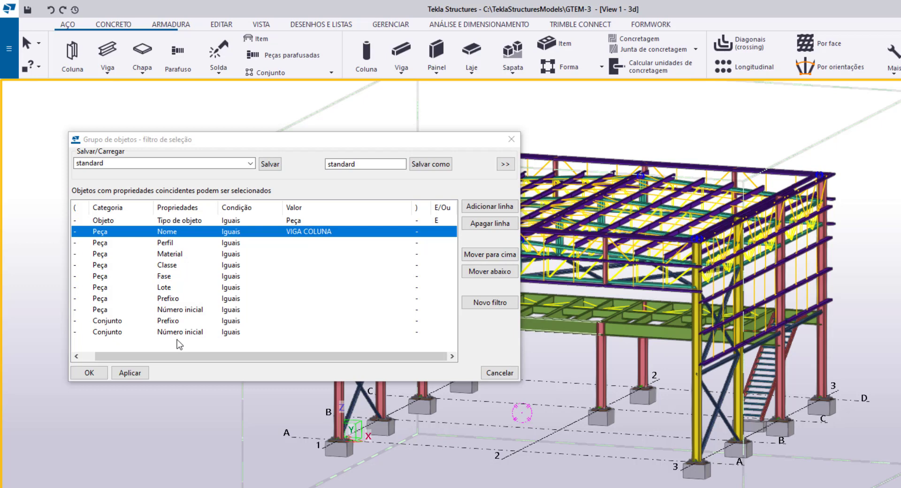
- Show the selection filter's type options and open the 3D view's object group filter beside it for comparison
{"action": "left_click", "coordinate": [504, 166]}
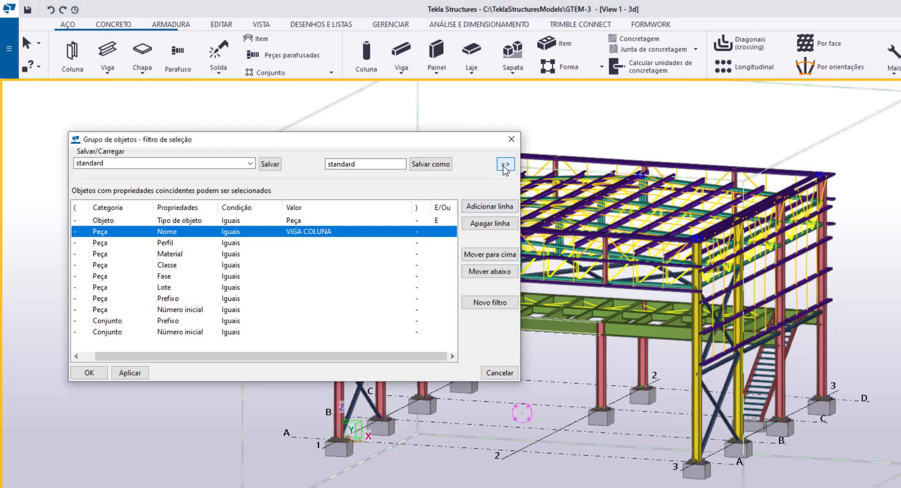
{"action": "left_click", "coordinate": [505, 166]}
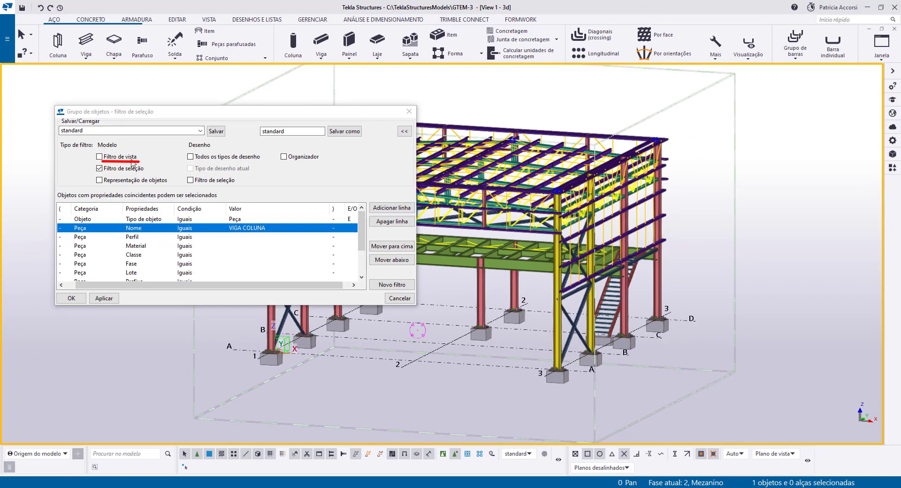
{"action": "double_click", "coordinate": [568, 111]}
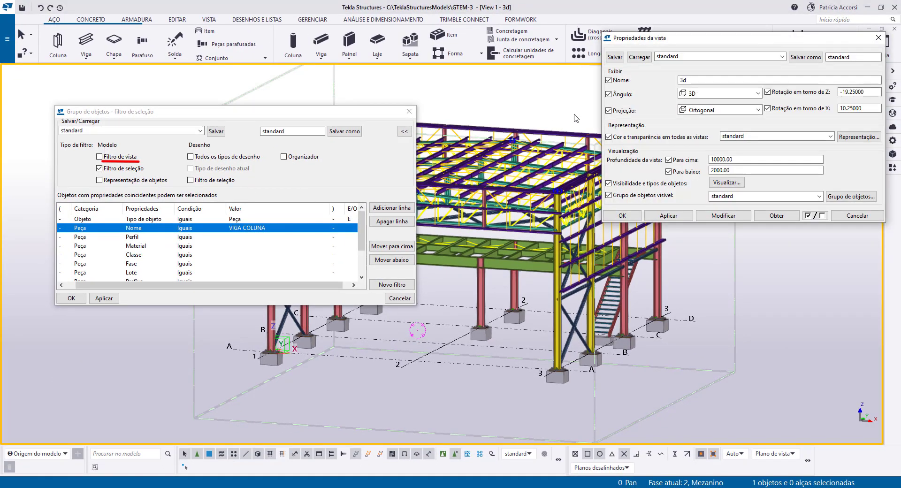
{"action": "left_click", "coordinate": [852, 197]}
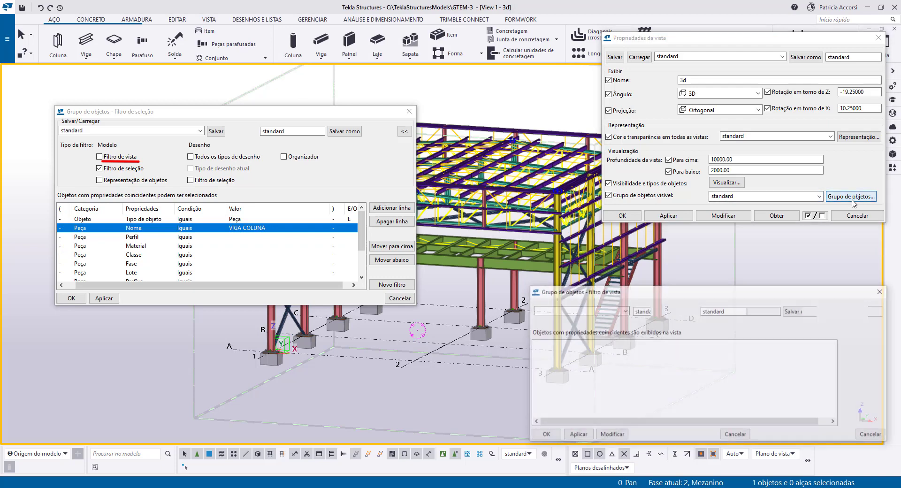
{"action": "left_click_drag", "start_coordinate": [585, 297], "coordinate": [621, 296]}
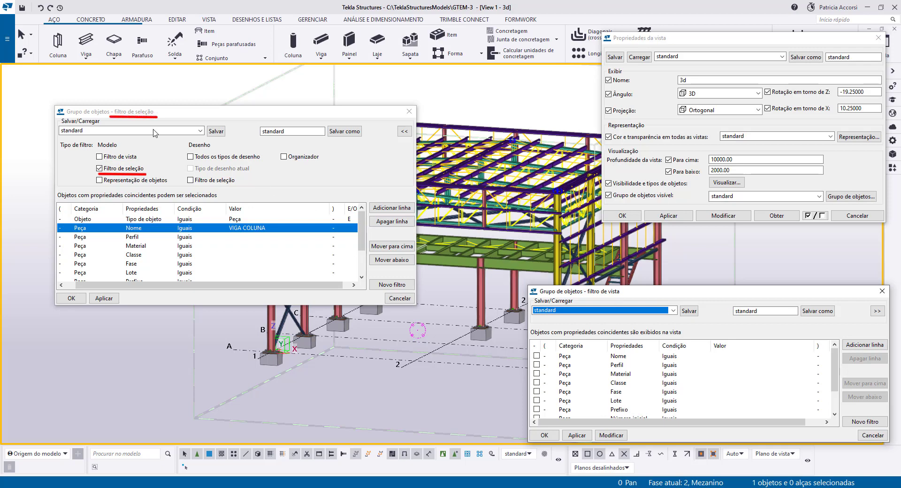
- Open the object group settings used by the view's object representation to compare them with the selection filter
{"action": "left_click_drag", "start_coordinate": [156, 116], "coordinate": [110, 116]}
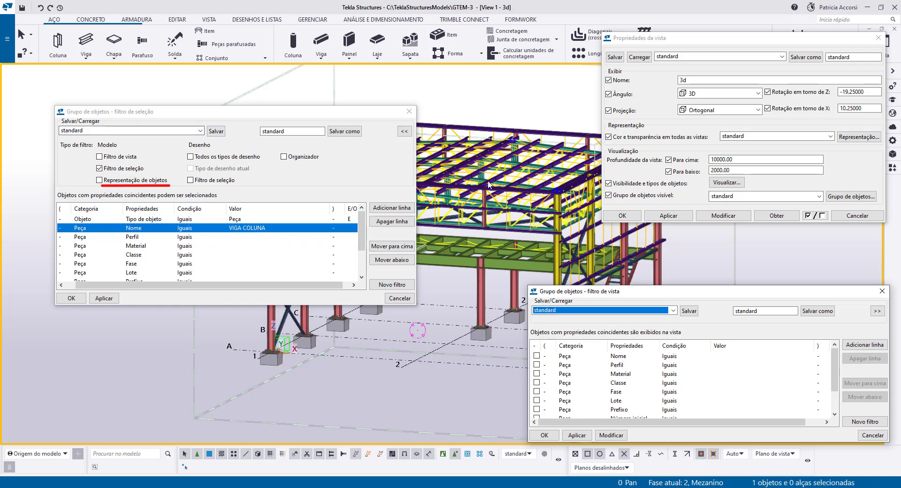
{"action": "left_click", "coordinate": [858, 136]}
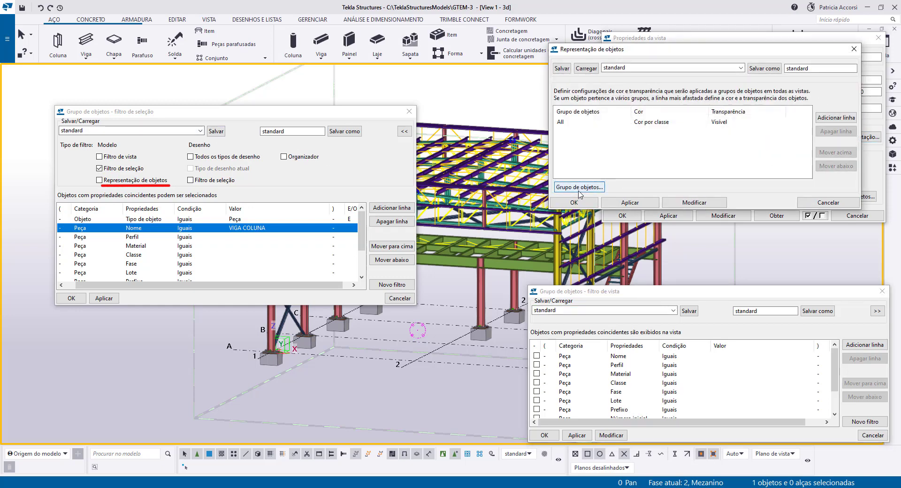
{"action": "left_click", "coordinate": [579, 187]}
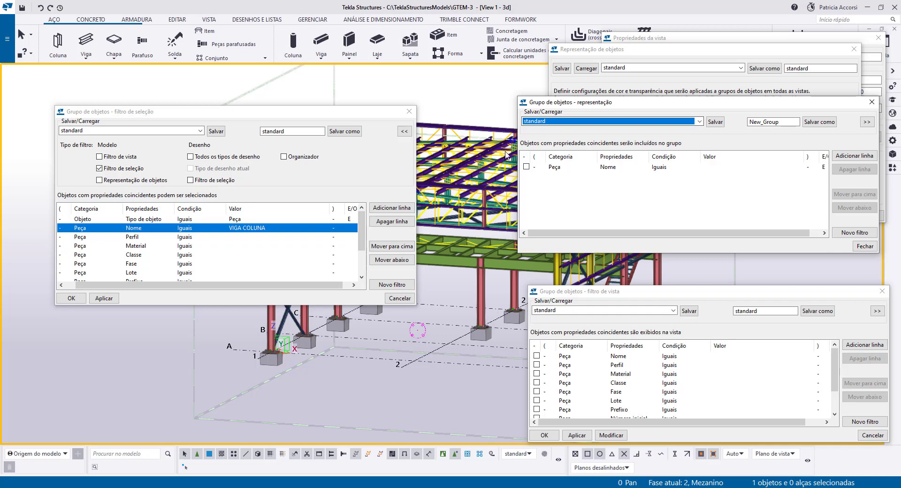
- Duplicate the Nome line in the selection filter and set the copy's value to PILAR
{"action": "left_click", "coordinate": [389, 212]}
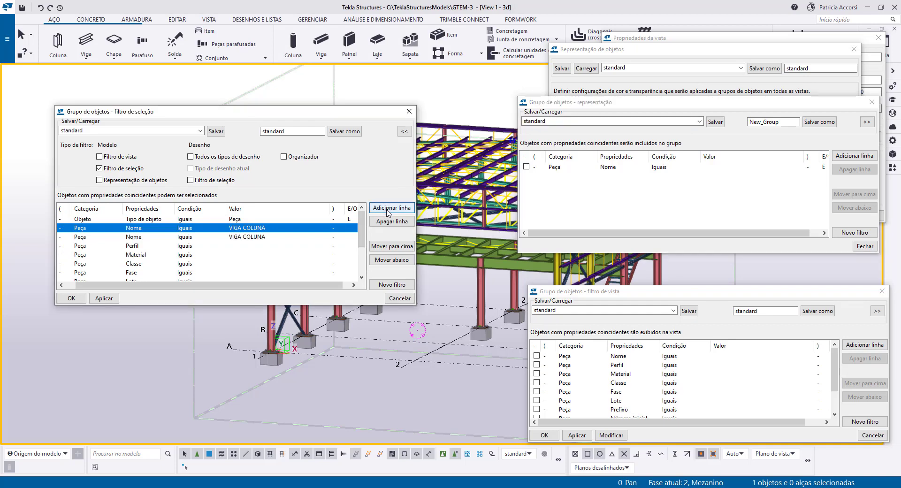
{"action": "left_click", "coordinate": [263, 239]}
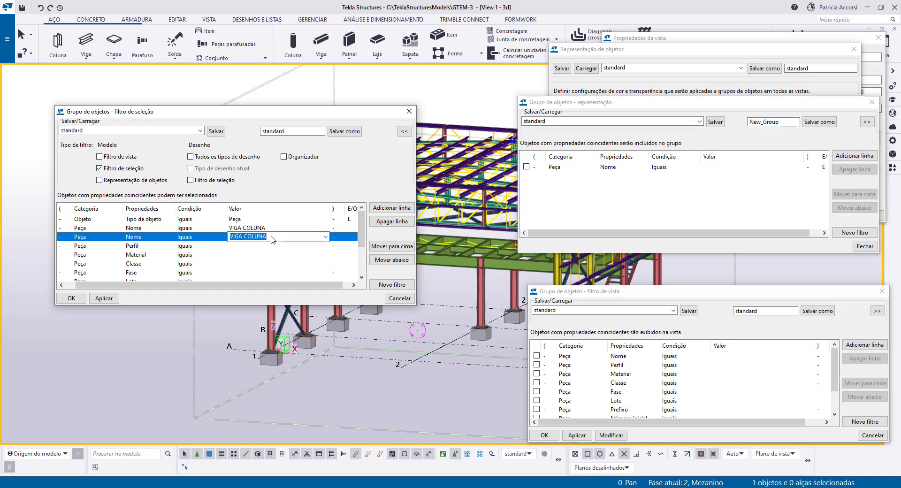
{"action": "type", "text": "PILAR"}
{"action": "left_click", "coordinate": [247, 229]}
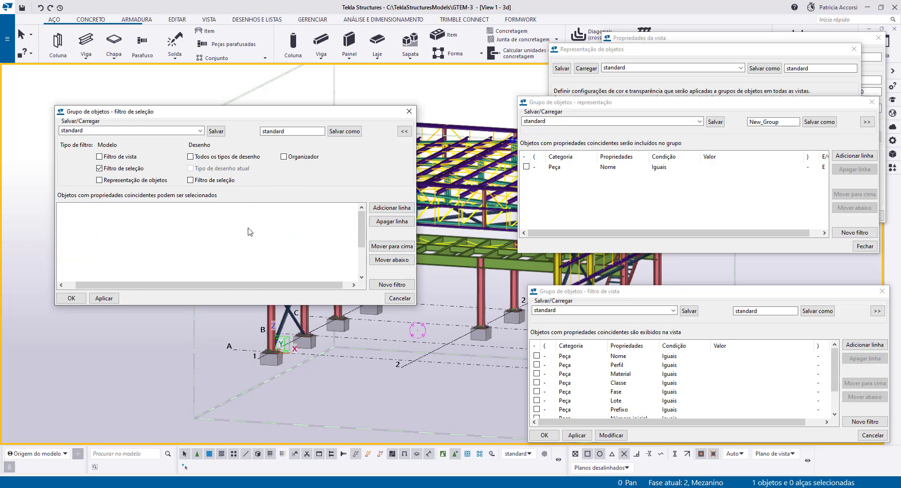
- Shorten the first Nome line's value in the selection filter to COLUNA by removing the word VIGA
{"action": "key", "text": "BackSpace"}
{"action": "key", "text": "BackSpace"}
{"action": "key", "text": "BackSpace"}
{"action": "key", "text": "BackSpace"}
{"action": "key", "text": "BackSpace"}
{"action": "key", "text": "Return"}
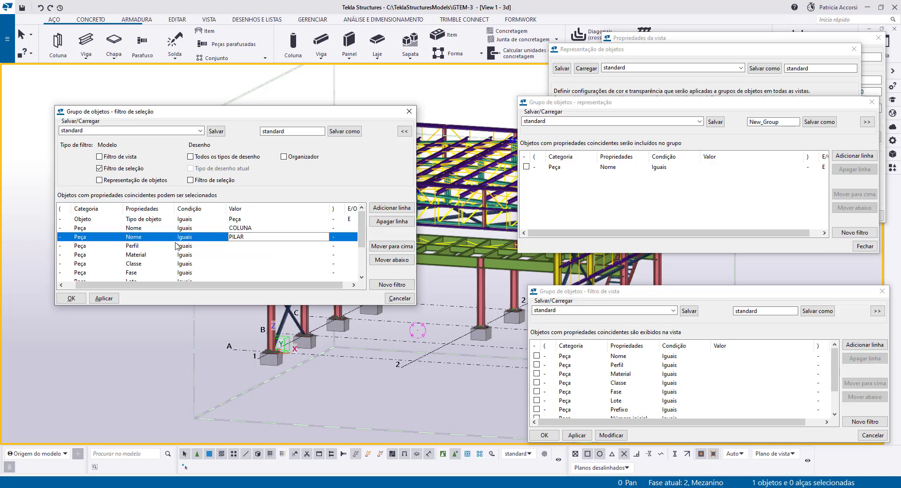
- Group the two Nome lines with an opening parenthesis on the COLUNA line and a closing one on the PILAR line
{"action": "left_click_drag", "start_coordinate": [156, 287], "coordinate": [138, 286]}
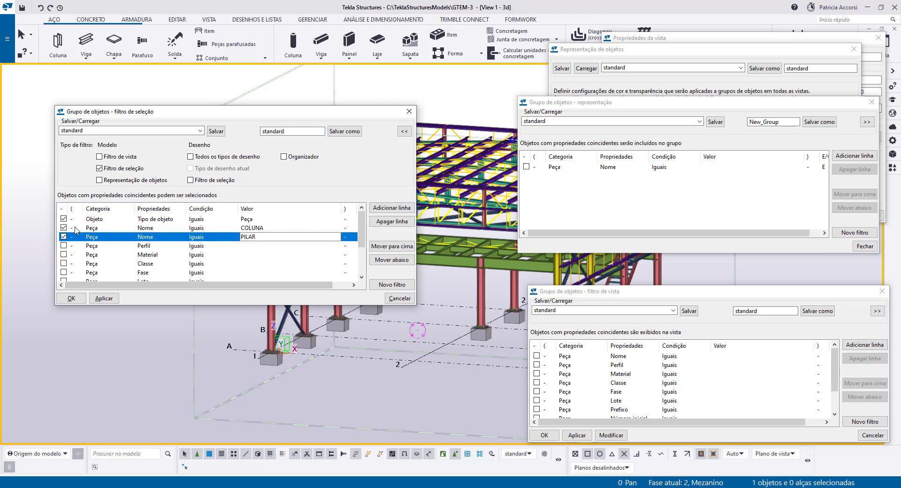
{"action": "left_click", "coordinate": [75, 228]}
{"action": "left_click", "coordinate": [79, 227]}
{"action": "left_click", "coordinate": [80, 248]}
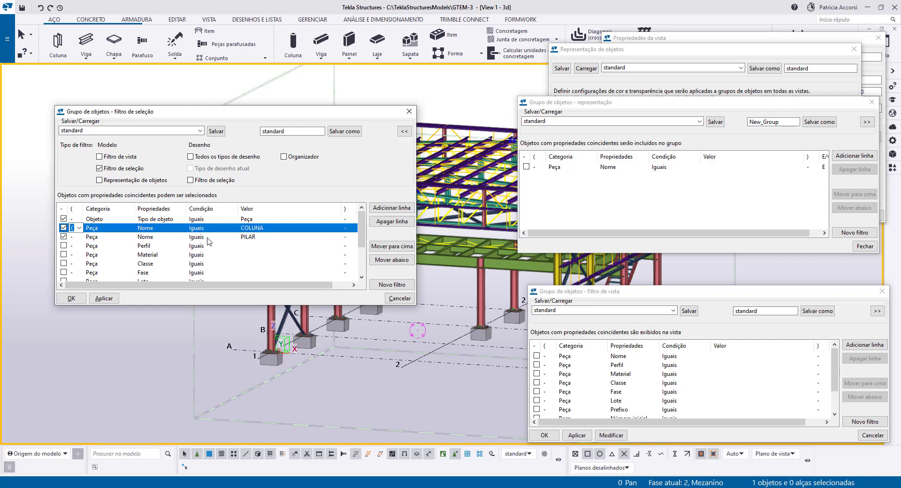
{"action": "left_click", "coordinate": [349, 237]}
{"action": "left_click", "coordinate": [354, 237]}
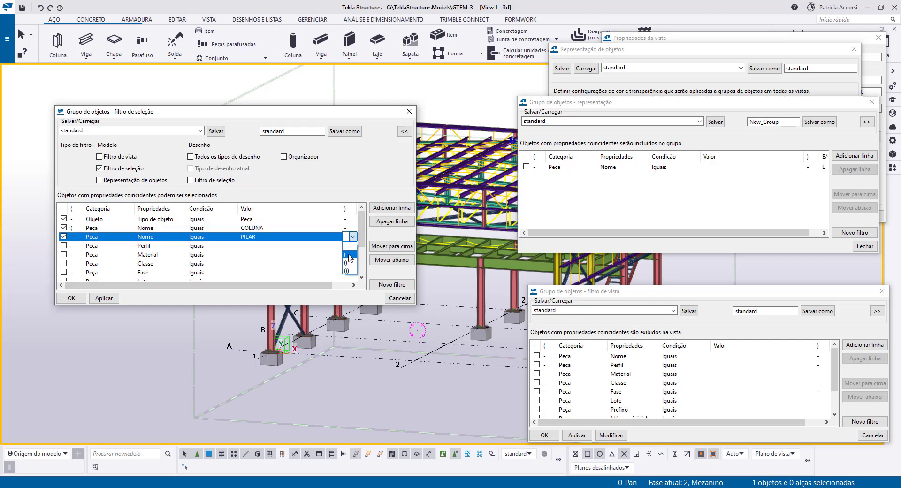
{"action": "left_click", "coordinate": [347, 255]}
- Set the COLUNA line's logical operator to Ou and enlarge the selection filter dialog so that all columns fit
{"action": "left_click_drag", "start_coordinate": [291, 287], "coordinate": [297, 288]}
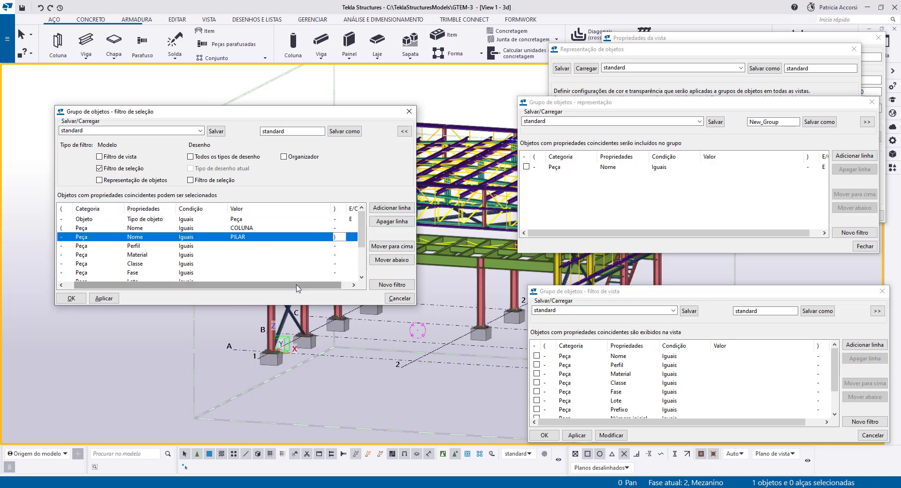
{"action": "left_click", "coordinate": [354, 229]}
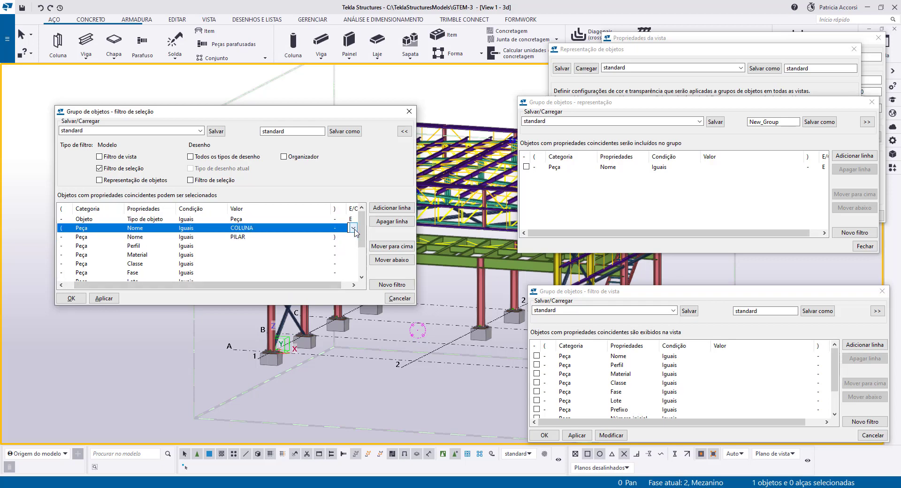
{"action": "left_click", "coordinate": [354, 230]}
{"action": "left_click", "coordinate": [353, 255]}
{"action": "left_click_drag", "start_coordinate": [294, 284], "coordinate": [300, 288]}
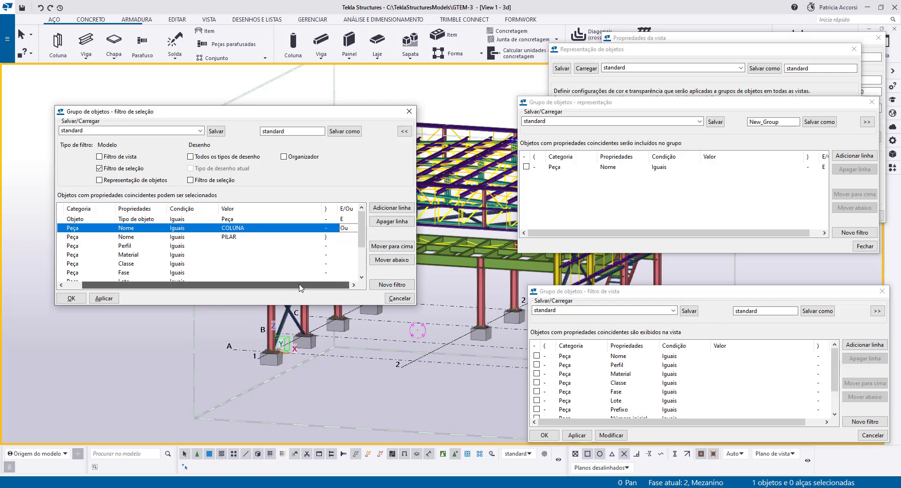
{"action": "left_click_drag", "start_coordinate": [55, 305], "coordinate": [33, 316]}
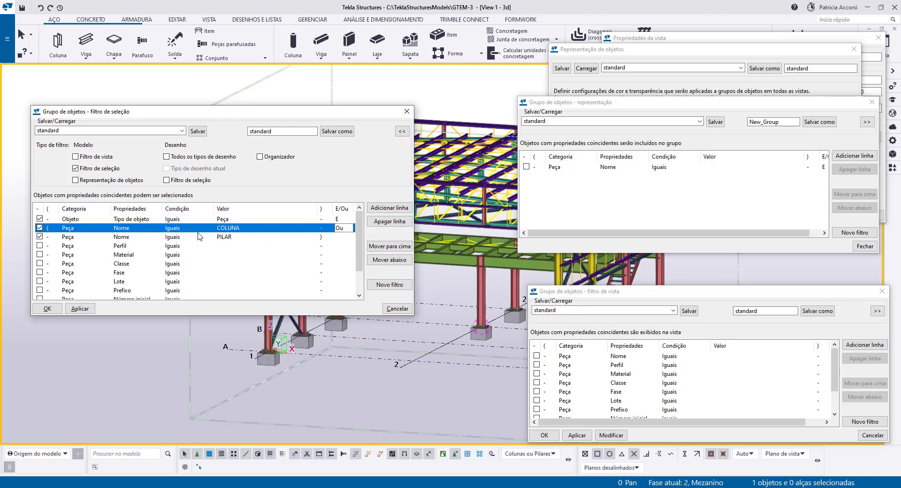
- Make the filter also available as Filtro de vista and Representação de objetos, and save it as Colunas ou Pilares
{"action": "left_click", "coordinate": [75, 157]}
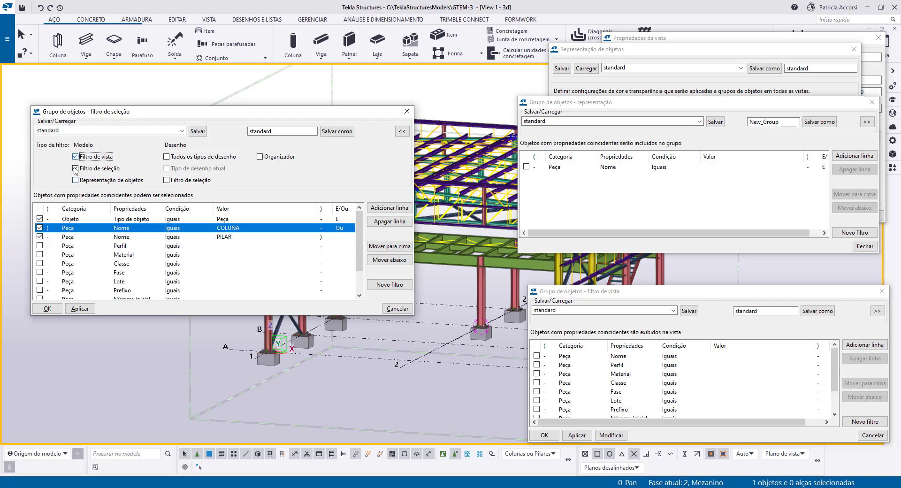
{"action": "left_click", "coordinate": [75, 181]}
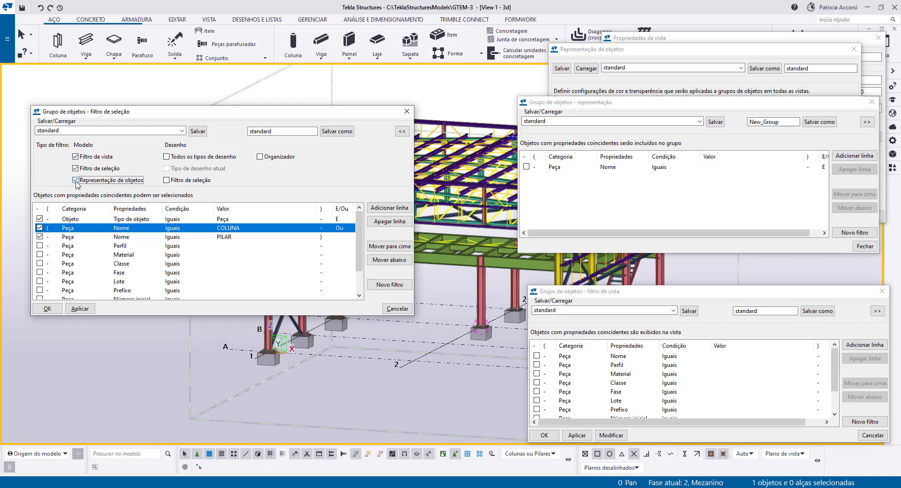
{"action": "double_click", "coordinate": [248, 131]}
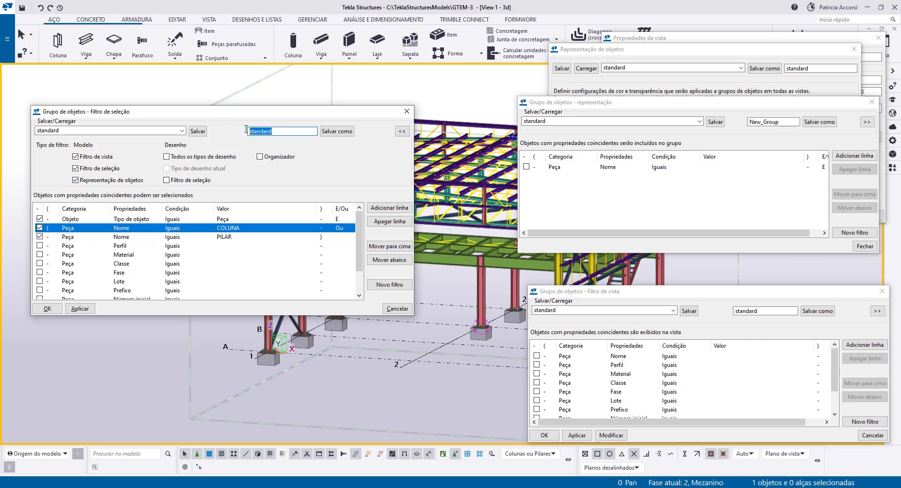
{"action": "type", "text": "Colunas ou Pilares"}
{"action": "left_click", "coordinate": [337, 132]}
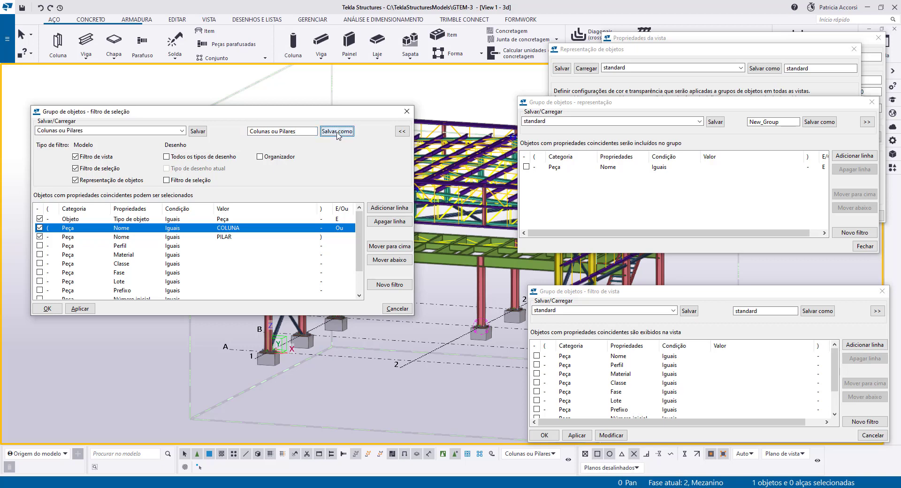
- Load the Colunas ou Pilares group in the view filter and apply it to the 3D view, clearing the selection filter dialog out of the way
{"action": "left_click", "coordinate": [673, 311]}
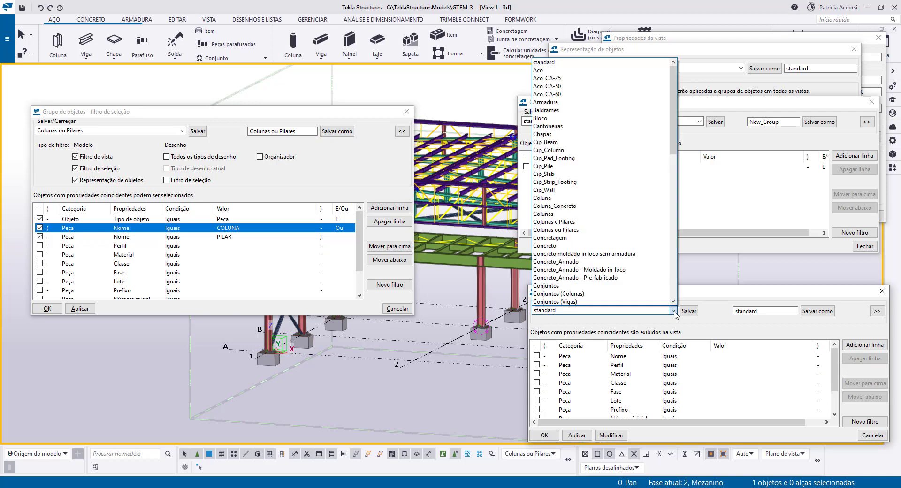
{"action": "left_click", "coordinate": [596, 231]}
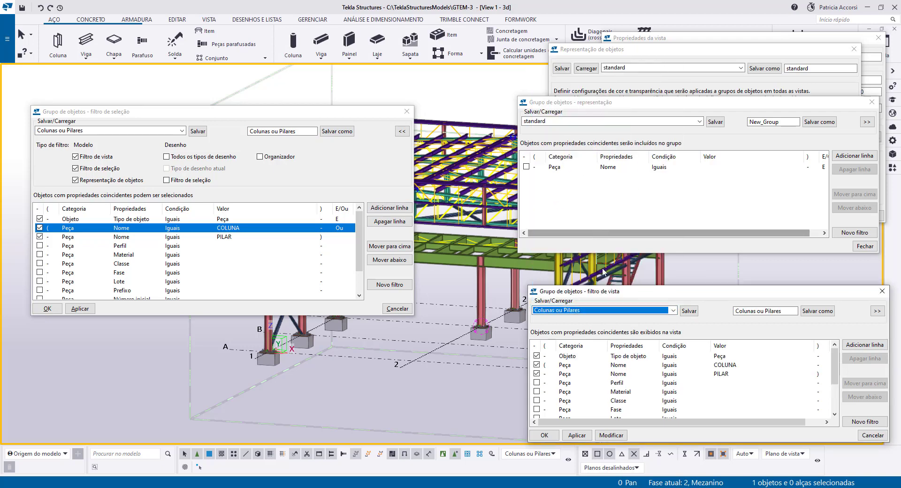
{"action": "left_click", "coordinate": [612, 436]}
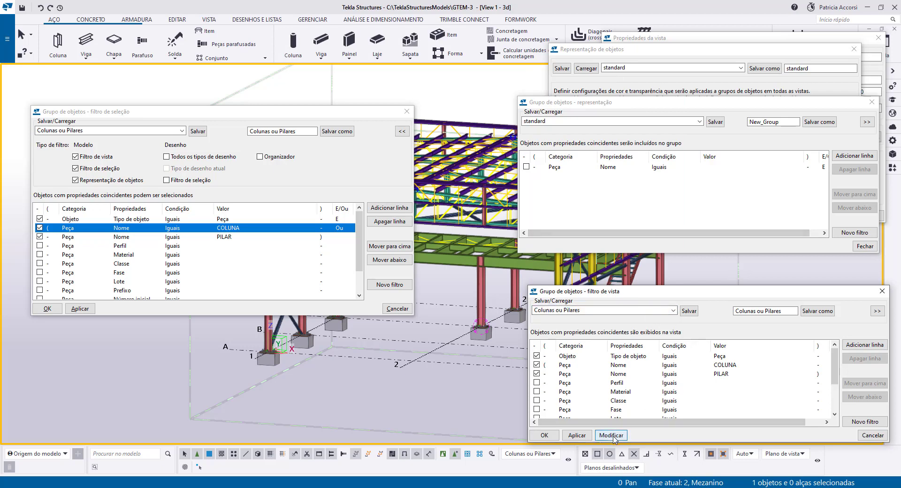
{"action": "left_click_drag", "start_coordinate": [239, 117], "coordinate": [210, 25]}
{"action": "scroll", "coordinate": [286, 335], "scroll_direction": "down", "scroll_amount": 4}
{"action": "middle_click_drag", "start_coordinate": [391, 301], "coordinate": [340, 339]}
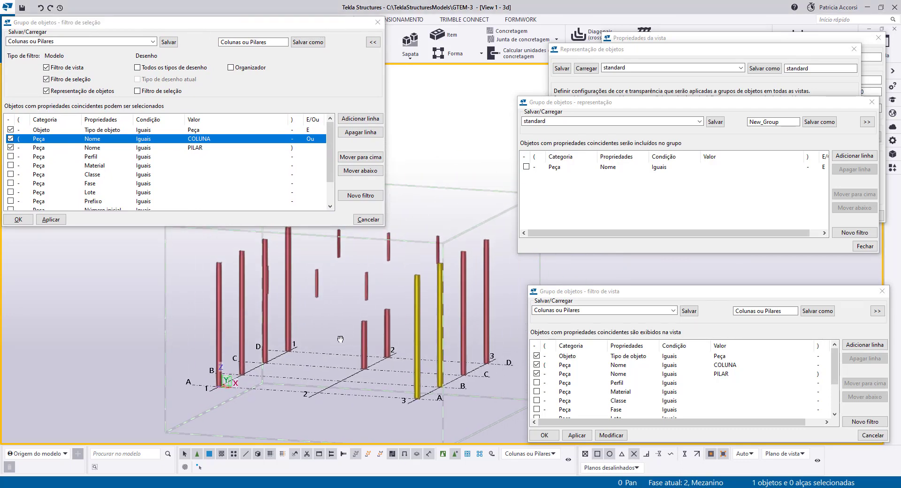
- Restore the standard view filter in the 3D view and close the view filter dialog
{"action": "left_click", "coordinate": [673, 310]}
{"action": "scroll", "coordinate": [676, 221], "scroll_direction": "up", "scroll_amount": 10}
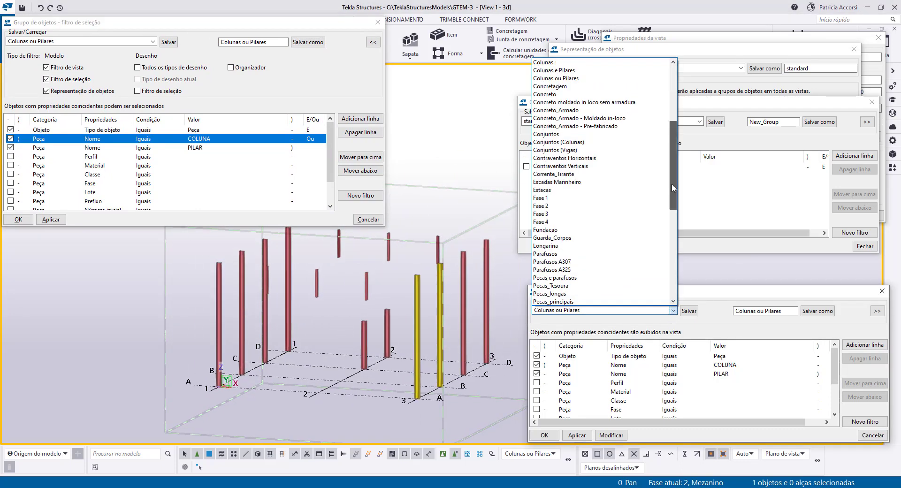
{"action": "left_click", "coordinate": [598, 70]}
{"action": "left_click", "coordinate": [611, 435]}
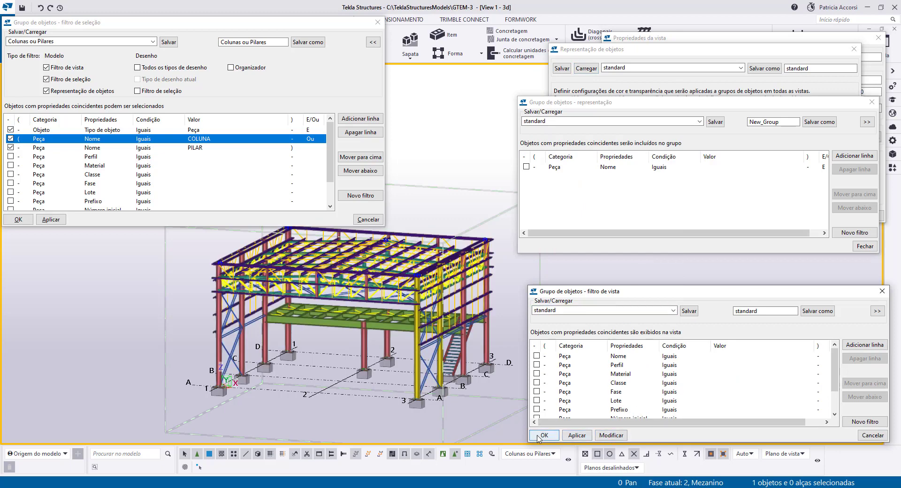
{"action": "left_click", "coordinate": [545, 435]}
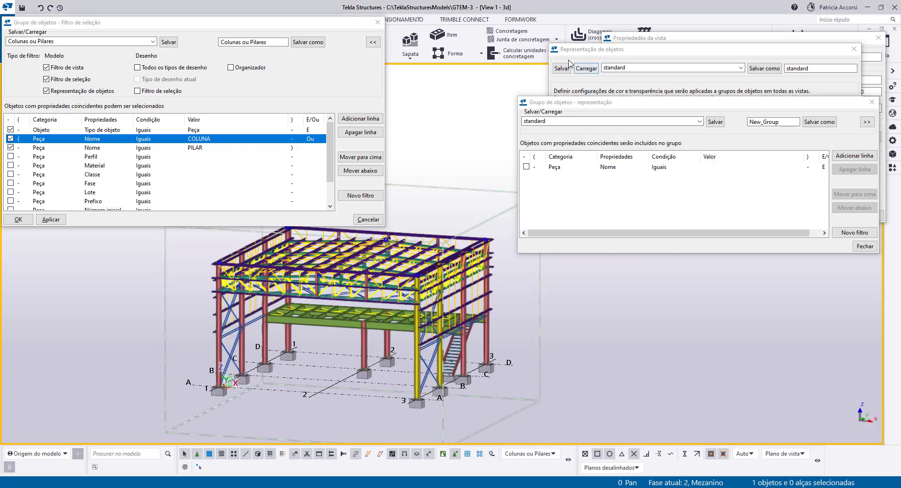
- Add a line to the object representation and assign the Colunas ou Pilares group to the first line
{"action": "left_click", "coordinate": [637, 57]}
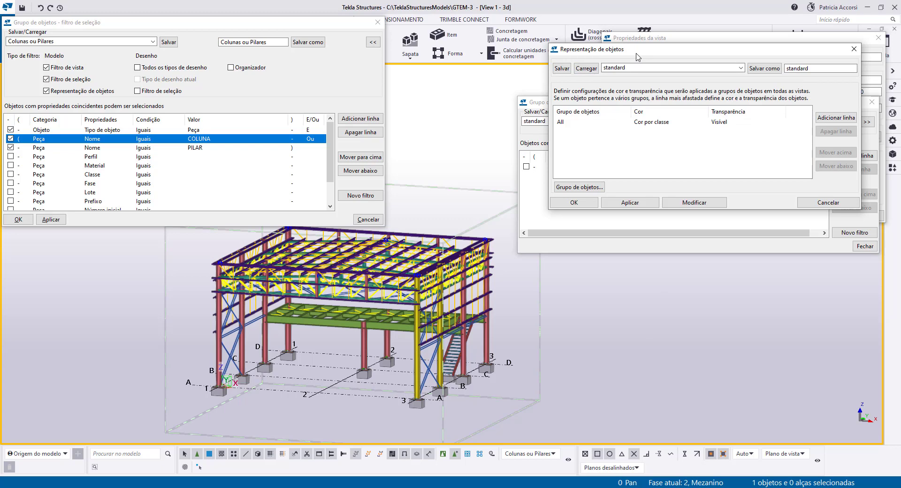
{"action": "left_click", "coordinate": [827, 118]}
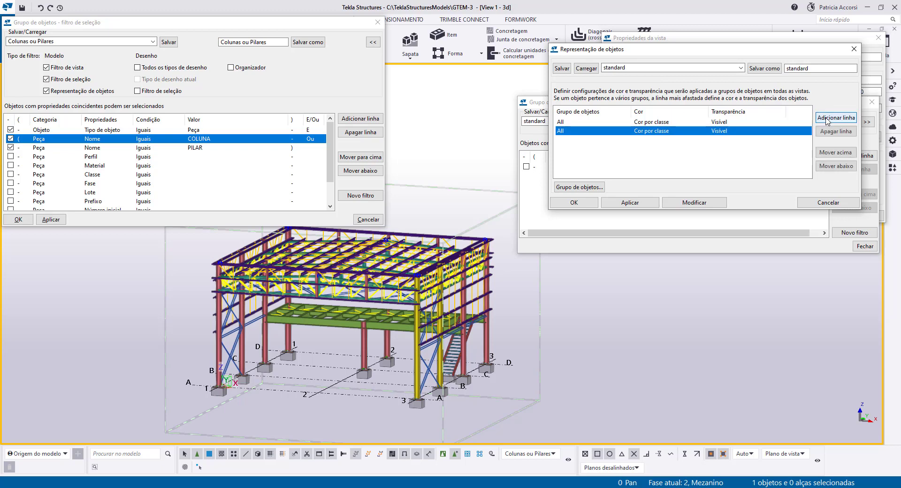
{"action": "left_click", "coordinate": [599, 124]}
{"action": "left_click", "coordinate": [627, 122]}
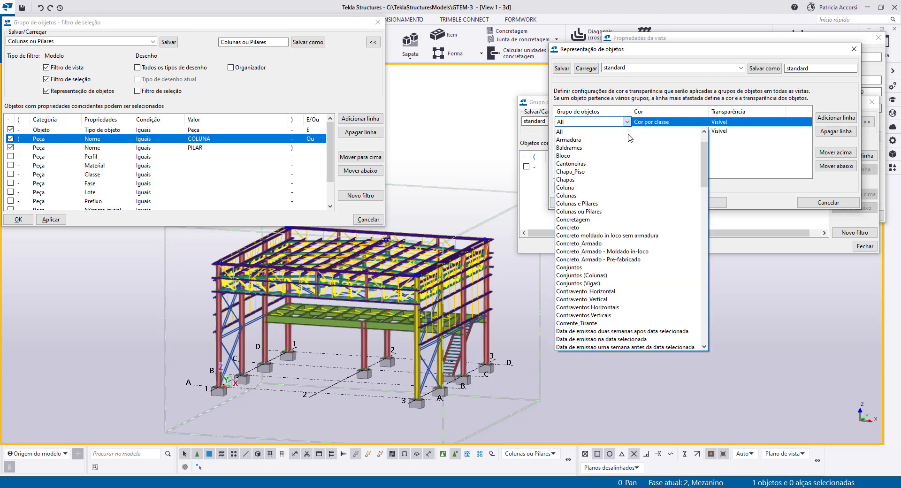
{"action": "left_click", "coordinate": [617, 212]}
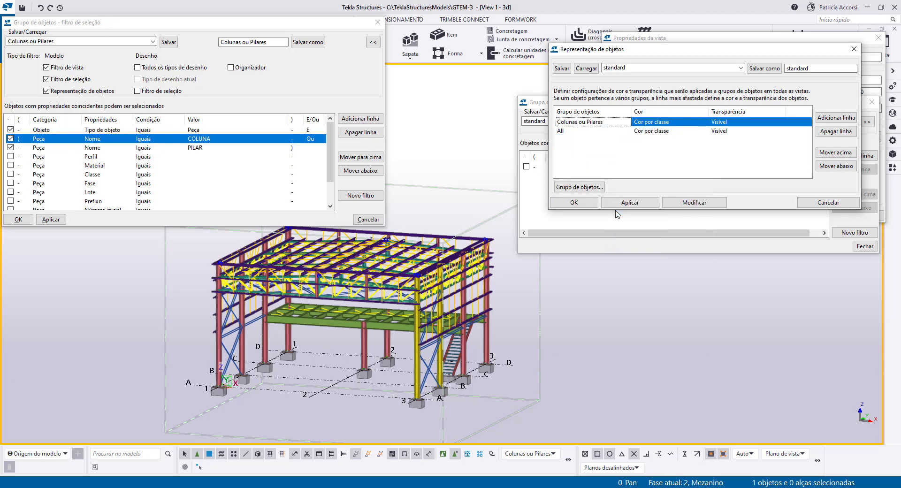
- Colour the Colunas ou Pilares group red and the All group grey, and apply the representation to the view
{"action": "left_click", "coordinate": [696, 123]}
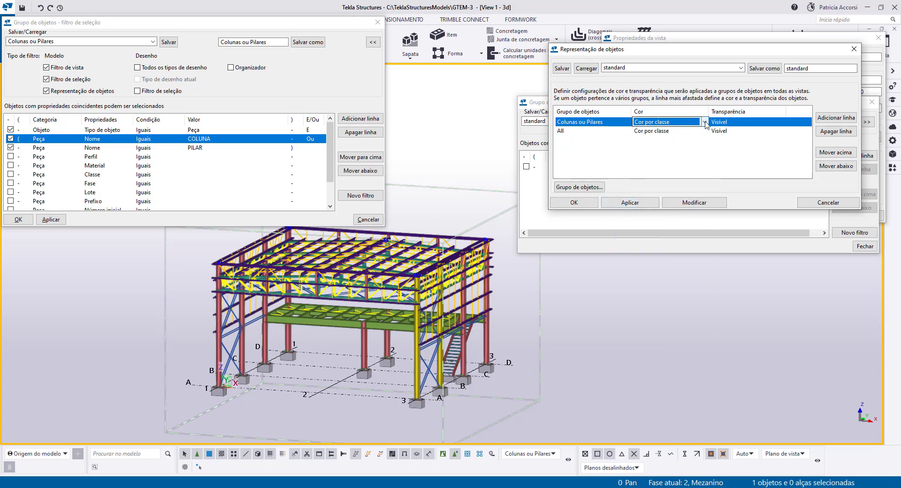
{"action": "left_click", "coordinate": [705, 122]}
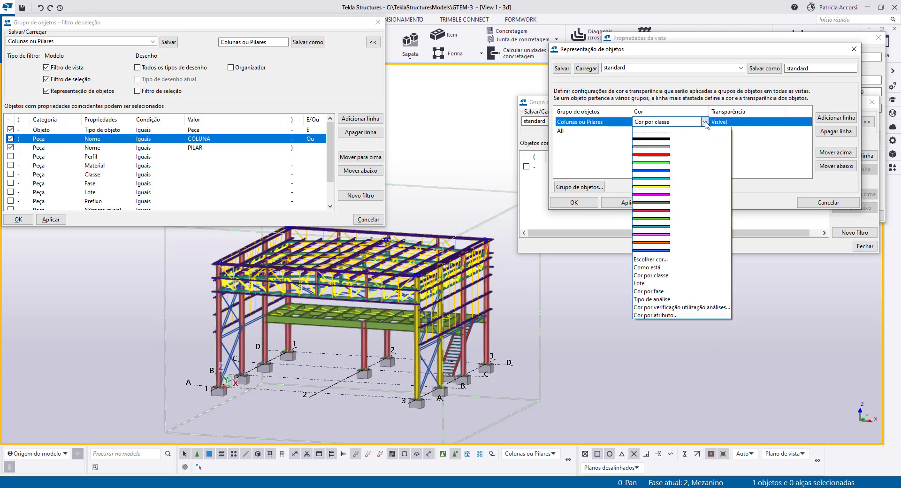
{"action": "left_click", "coordinate": [690, 155]}
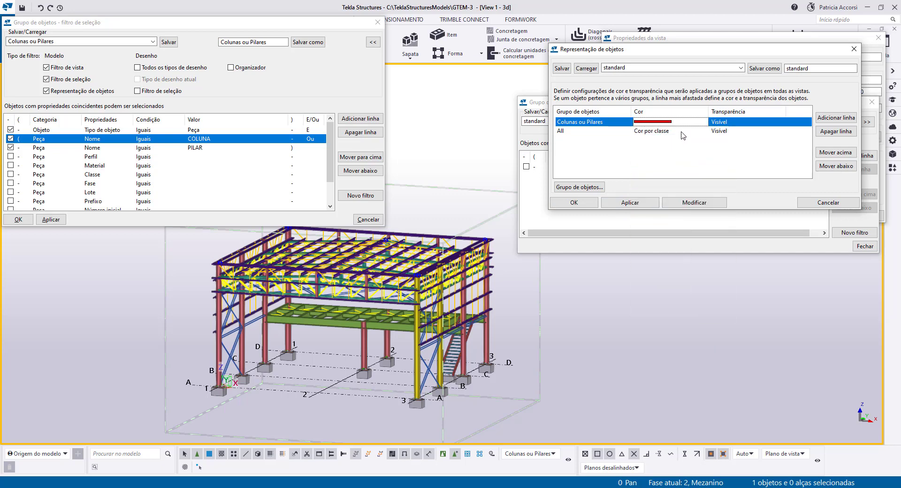
{"action": "left_click", "coordinate": [681, 132]}
{"action": "left_click", "coordinate": [704, 132]}
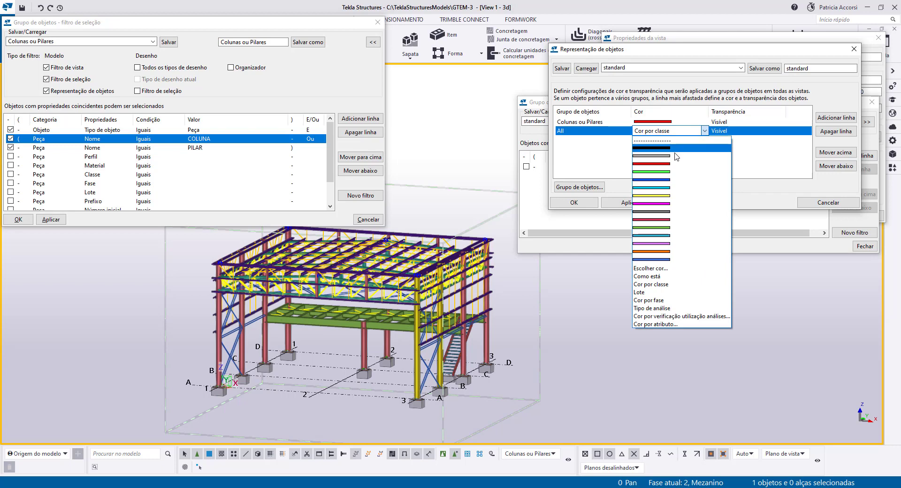
{"action": "left_click", "coordinate": [676, 155]}
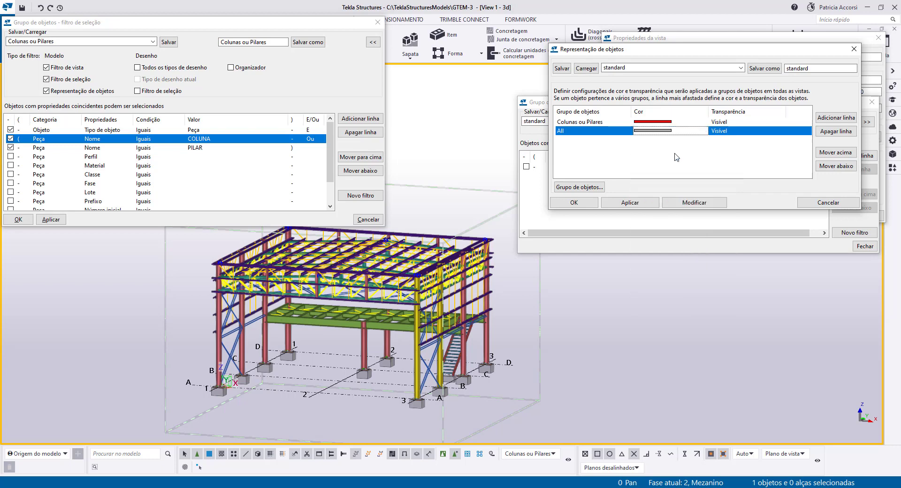
{"action": "left_click", "coordinate": [682, 203]}
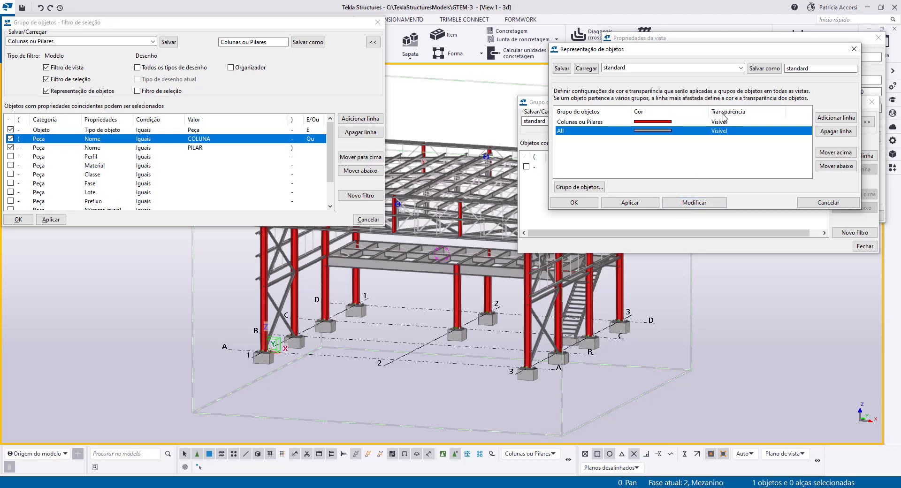
- Reload the standard object representation, apply it to the view, and close the representation, object group and view properties dialogs
{"action": "left_click", "coordinate": [586, 68]}
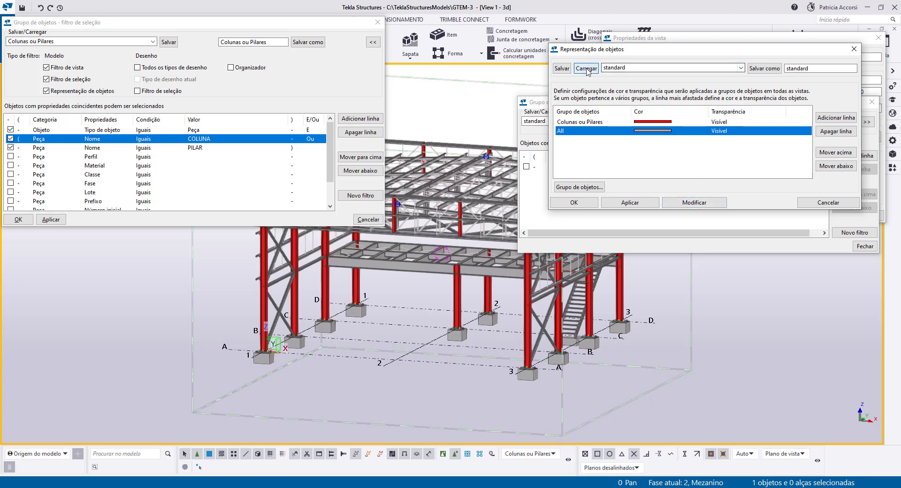
{"action": "left_click", "coordinate": [694, 203]}
{"action": "left_click", "coordinate": [582, 206]}
{"action": "left_click", "coordinate": [864, 246]}
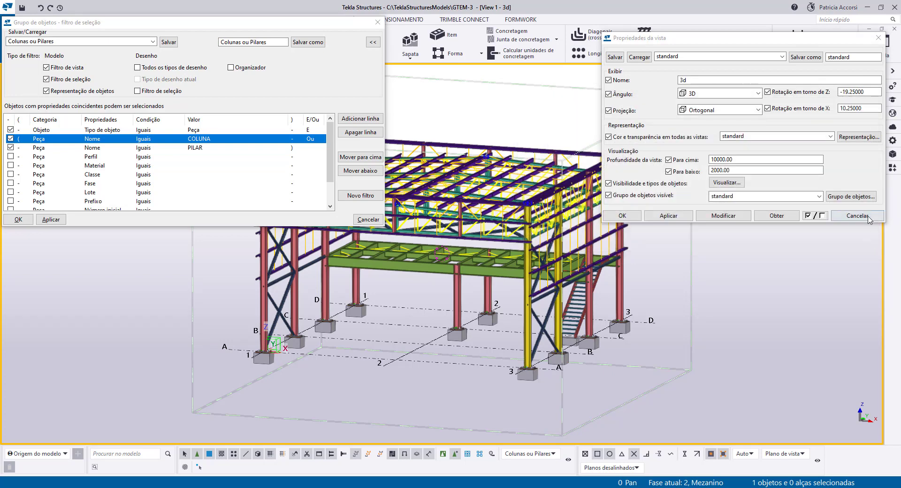
{"action": "left_click", "coordinate": [867, 219]}
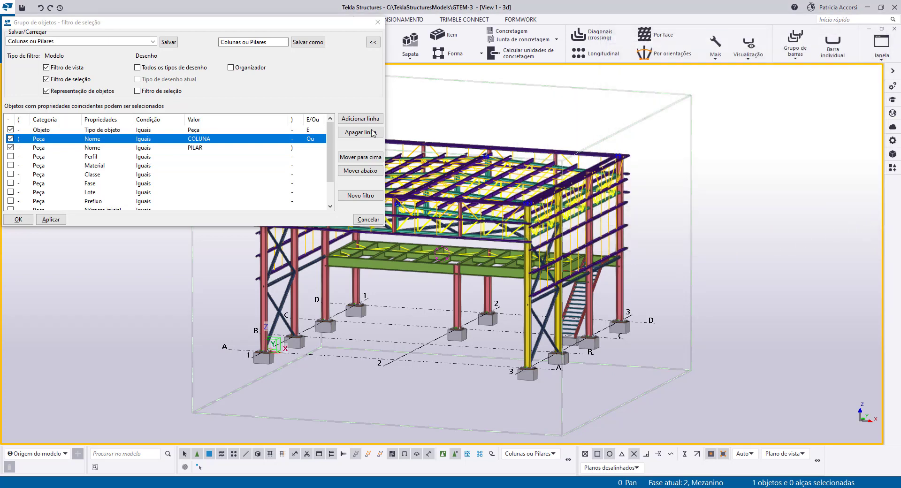
- Load the saved Fase 1 filter in the selection filter dialog and apply it
{"action": "left_click", "coordinate": [152, 42]}
{"action": "left_click", "coordinate": [152, 42]}
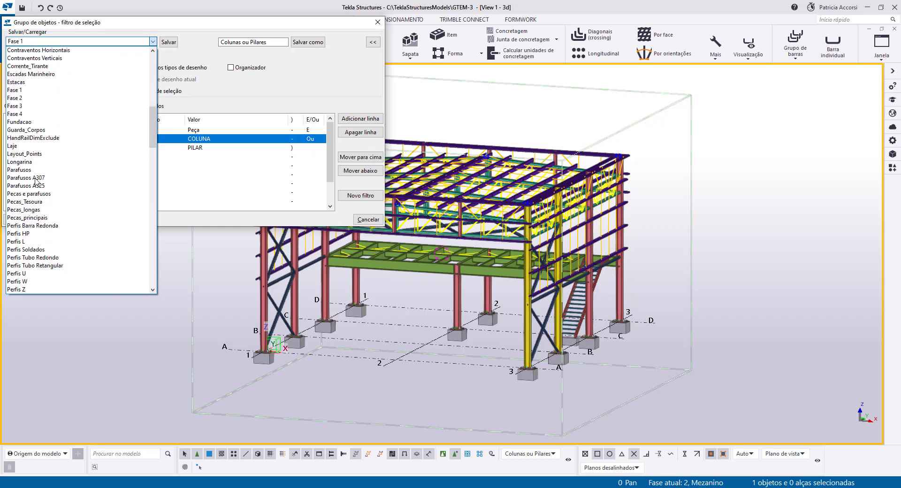
{"action": "left_click", "coordinate": [37, 182]}
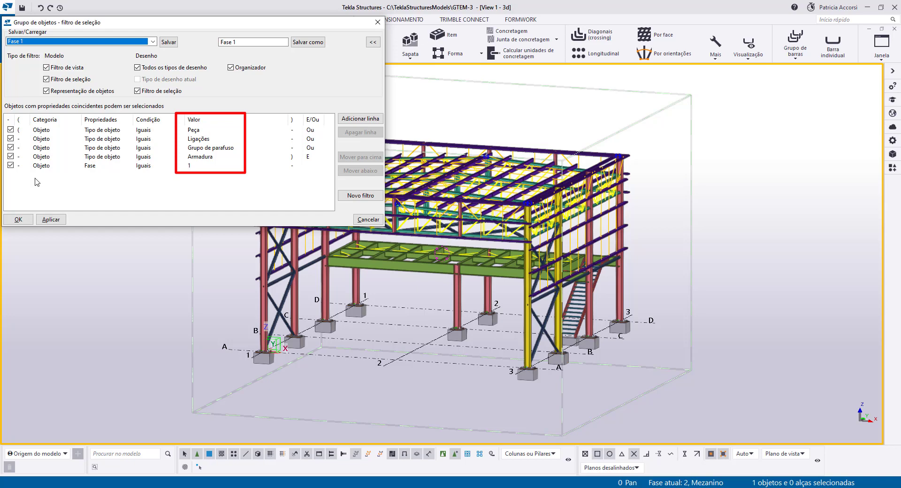
{"action": "left_click", "coordinate": [48, 219]}
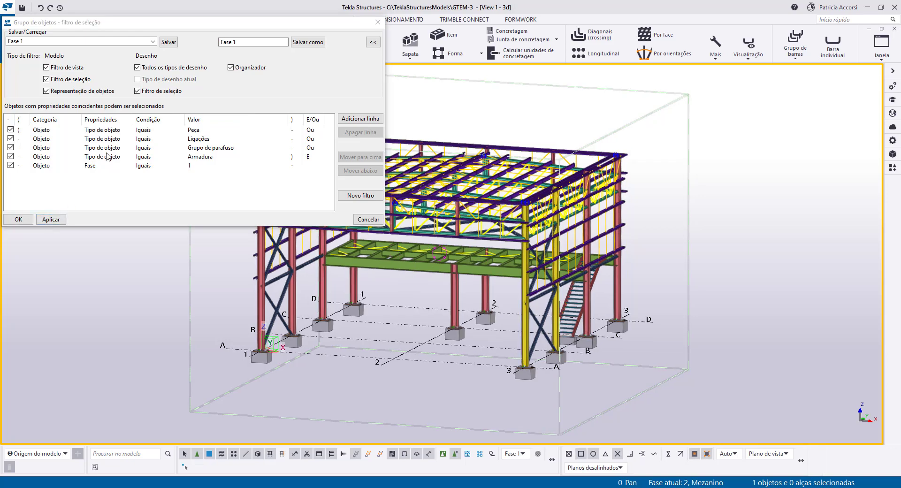
- Open the report list dialog and choose the Resumo de Materiais template
{"action": "left_click_drag", "start_coordinate": [180, 27], "coordinate": [182, 84]}
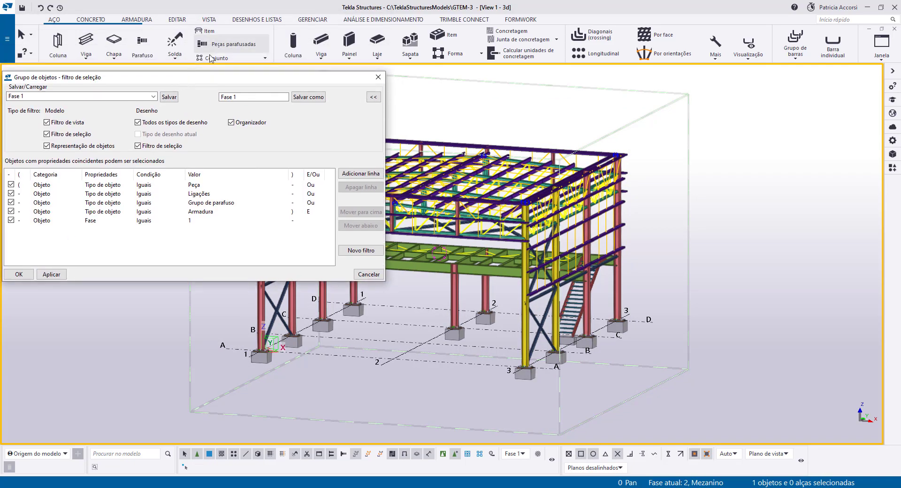
{"action": "left_click", "coordinate": [256, 19]}
{"action": "left_click", "coordinate": [328, 50]}
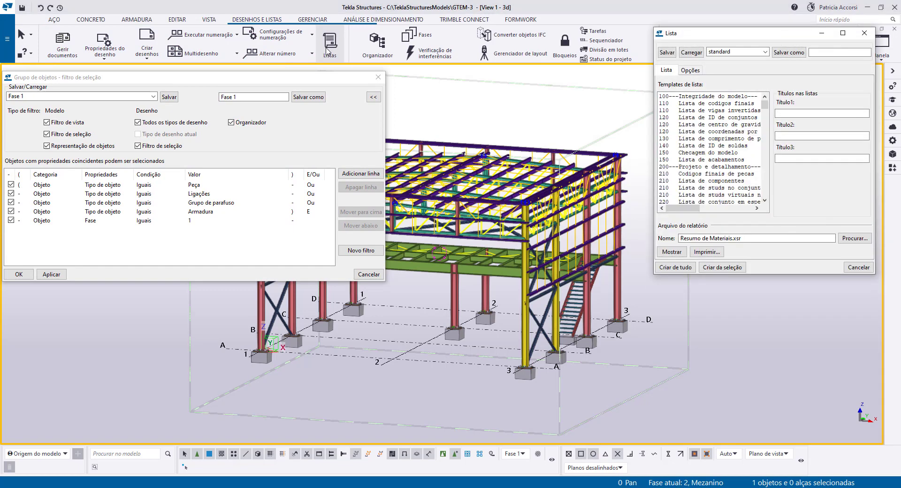
{"action": "left_click_drag", "start_coordinate": [763, 107], "coordinate": [766, 198]}
{"action": "left_click", "coordinate": [690, 194]}
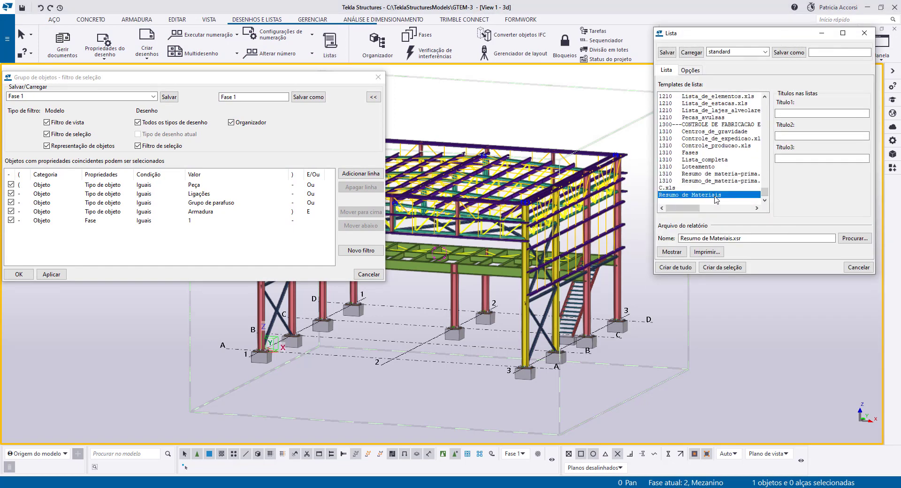
- Select the whole structure through the Fase 1 filter, create the Resumo de Materiais report from the selection, and close the report
{"action": "scroll", "coordinate": [662, 338], "scroll_direction": "down", "scroll_amount": 2}
{"action": "left_click_drag", "start_coordinate": [699, 403], "coordinate": [324, 177]}
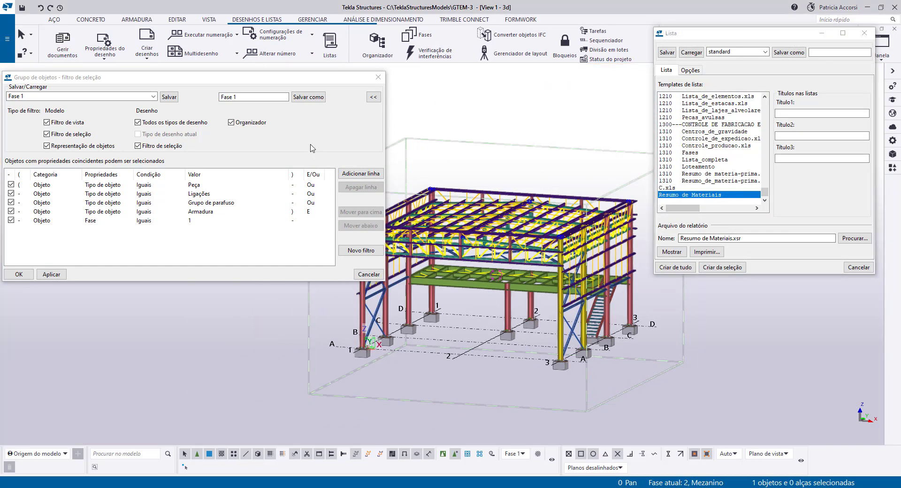
{"action": "left_click", "coordinate": [722, 267]}
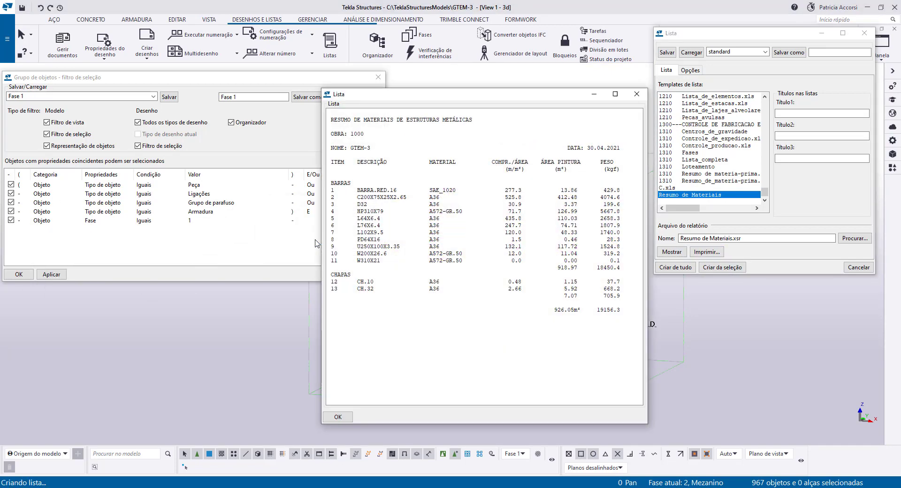
{"action": "left_click", "coordinate": [338, 417]}
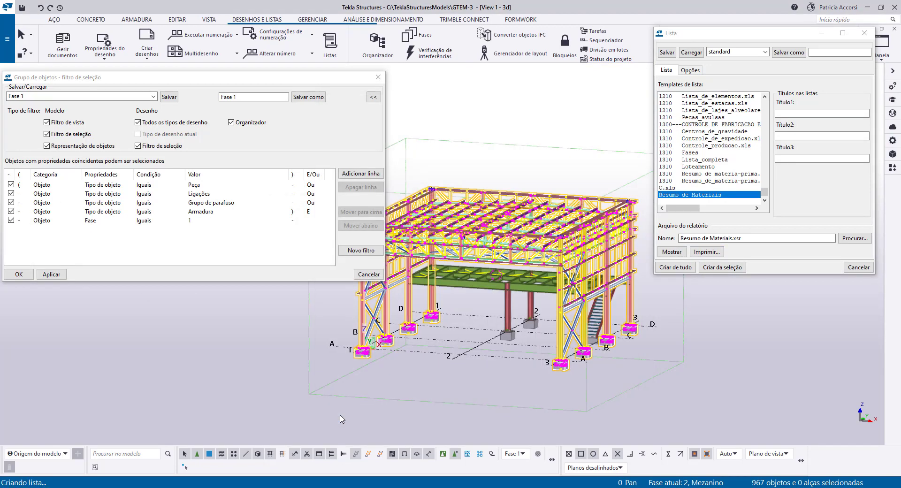
- Load the saved Fase 2 filter in the selection filter dialog and apply it
{"action": "left_click", "coordinate": [154, 96]}
{"action": "left_click", "coordinate": [82, 114]}
{"action": "left_click", "coordinate": [52, 274]}
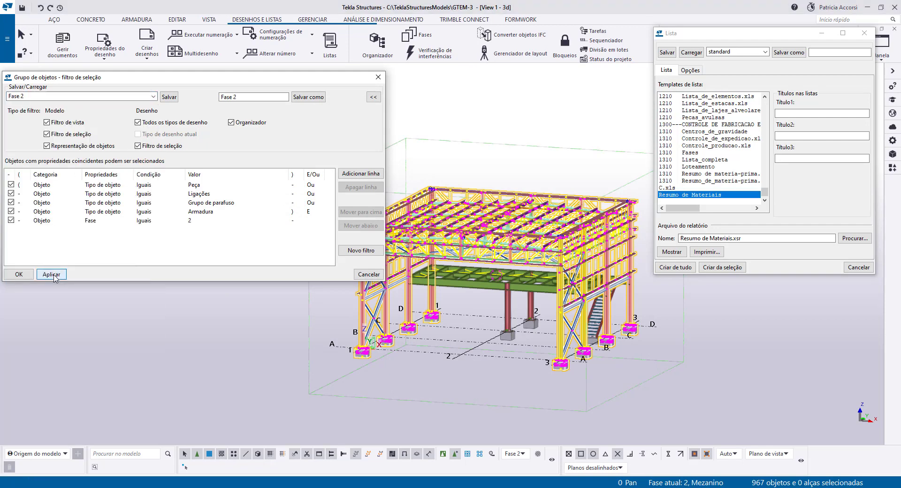
- Select the whole structure through the Fase 2 filter and create the Resumo de Materiais report from the selection
{"action": "left_click", "coordinate": [659, 379]}
{"action": "left_click_drag", "start_coordinate": [669, 408], "coordinate": [335, 138]}
{"action": "left_click", "coordinate": [732, 270]}
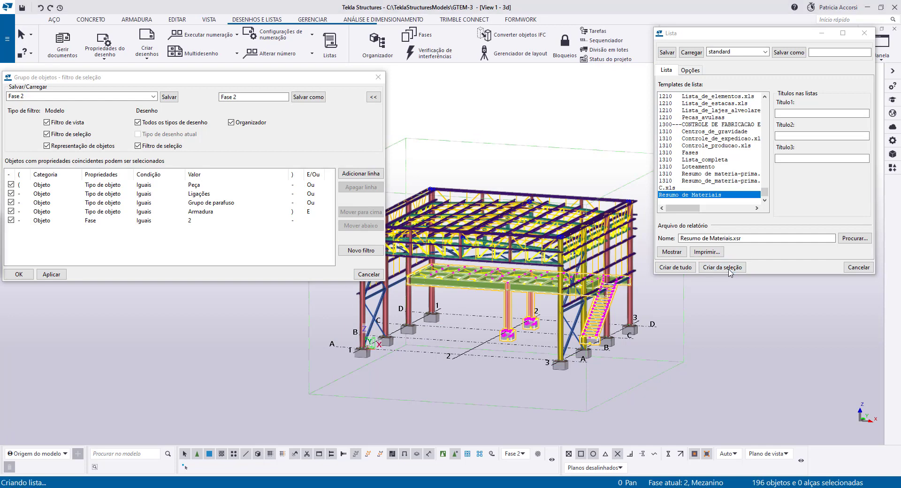
{"action": "left_click", "coordinate": [339, 254]}
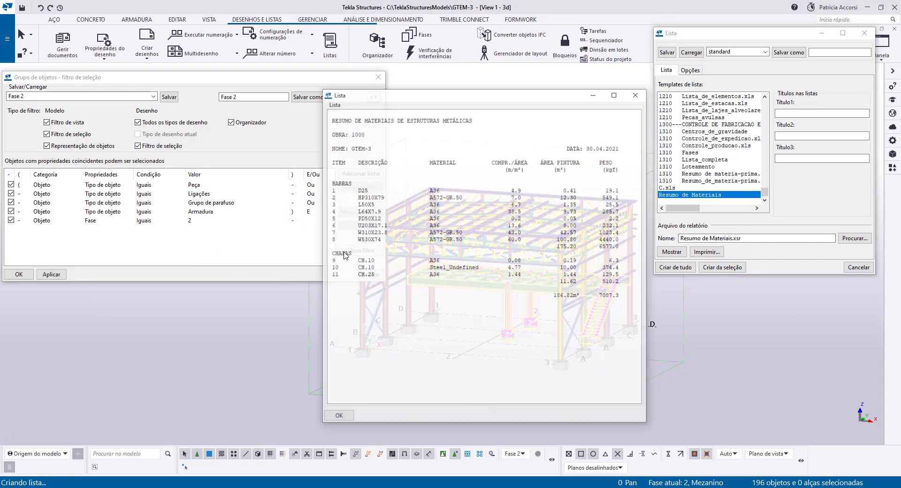